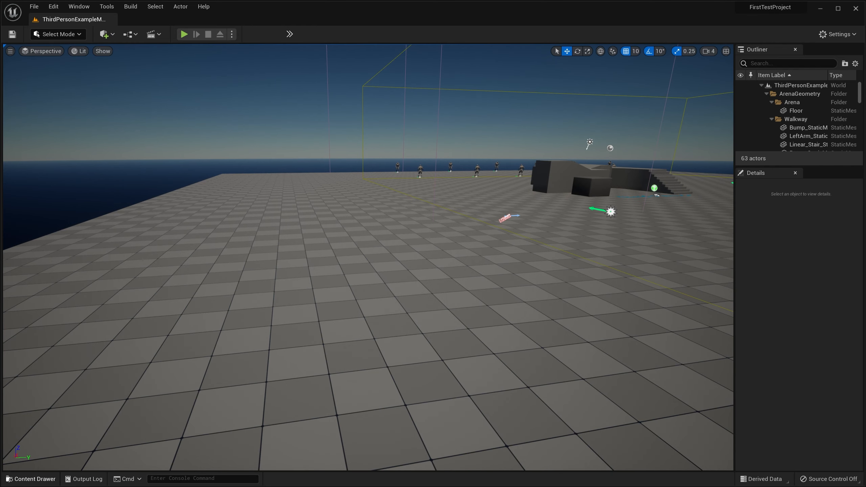
Step: Dock the Content Browser in the layout and start a new Niagara system from selected emitters in the FX/NE/Tutorial folder
{"action": "left_click", "coordinate": [31, 479]}
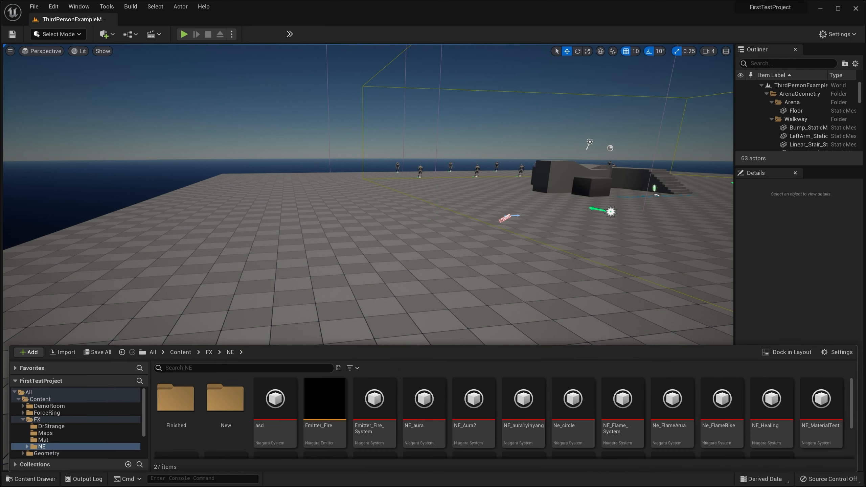
{"action": "left_click", "coordinate": [786, 352]}
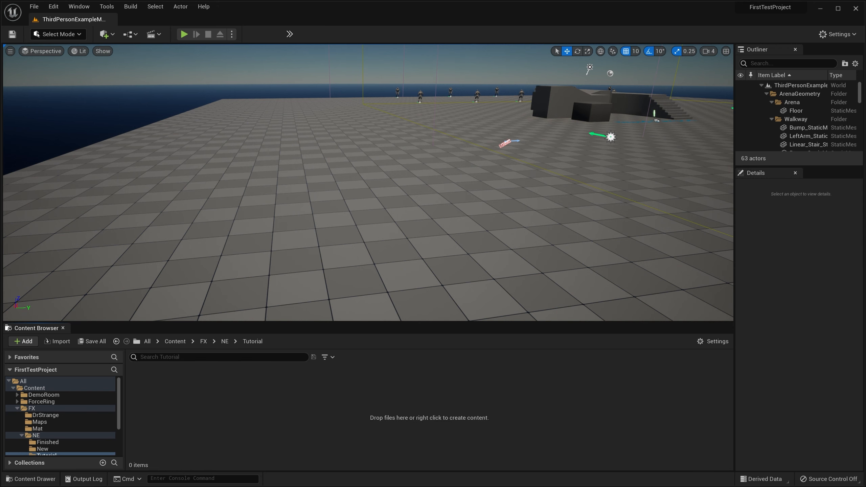
{"action": "right_click", "coordinate": [225, 381]}
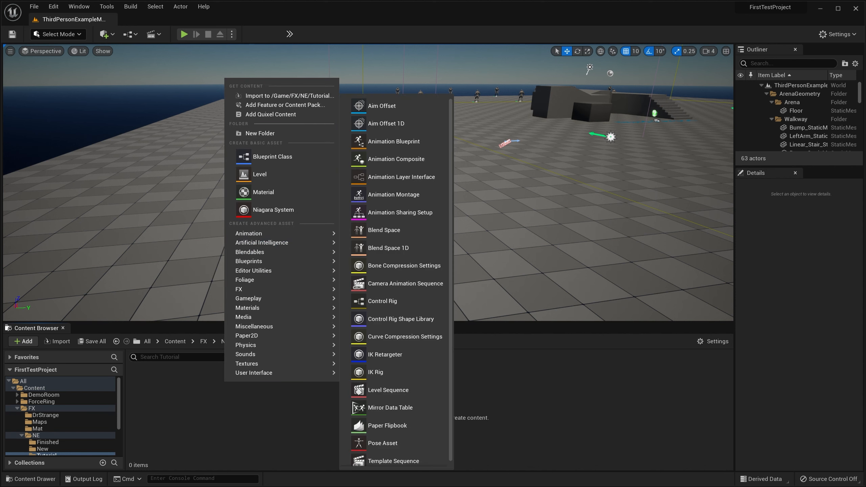
{"action": "left_click", "coordinate": [273, 209]}
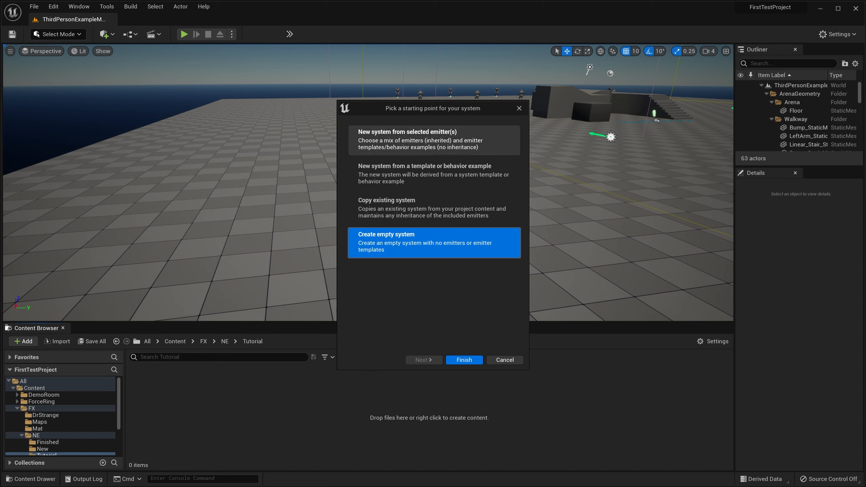
{"action": "left_click", "coordinate": [433, 139]}
{"action": "left_click", "coordinate": [423, 360]}
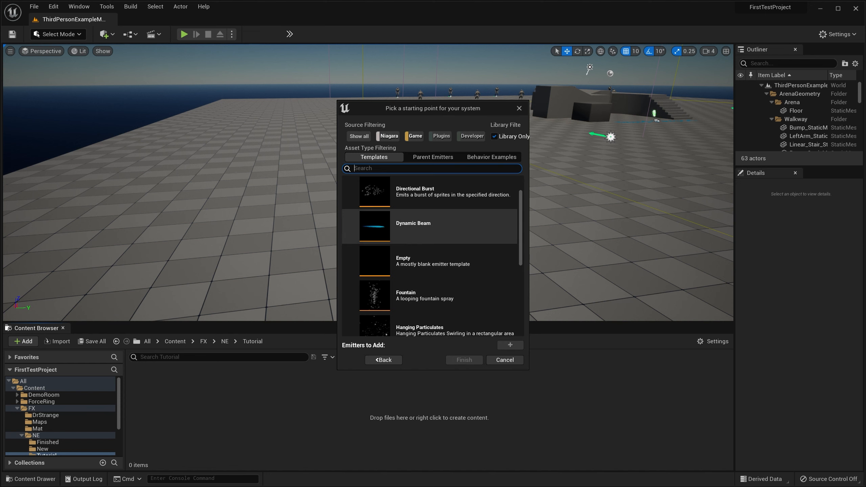
Step: Add the Fountain template as the system's emitter and finish creating the Niagara system
{"action": "scroll", "coordinate": [429, 218], "scroll_direction": "down", "scroll_amount": 2}
{"action": "scroll", "coordinate": [430, 227], "scroll_direction": "down", "scroll_amount": 4}
{"action": "scroll", "coordinate": [429, 226], "scroll_direction": "up", "scroll_amount": 6}
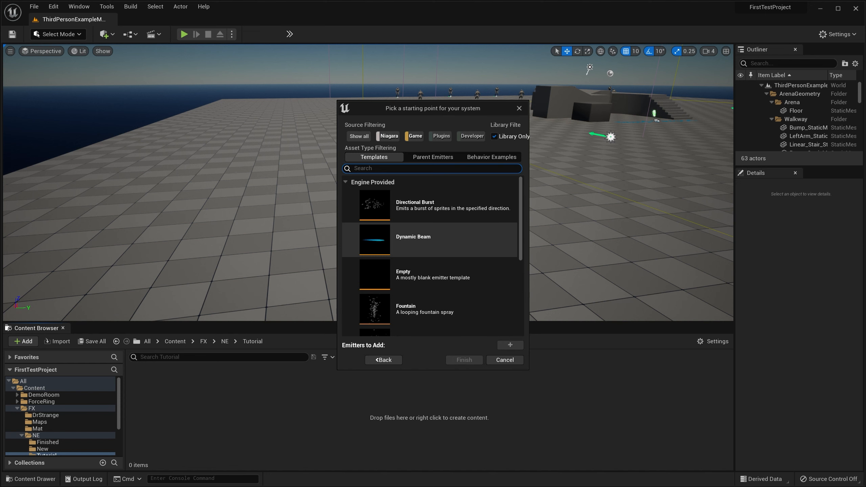
{"action": "scroll", "coordinate": [430, 238], "scroll_direction": "down", "scroll_amount": 1}
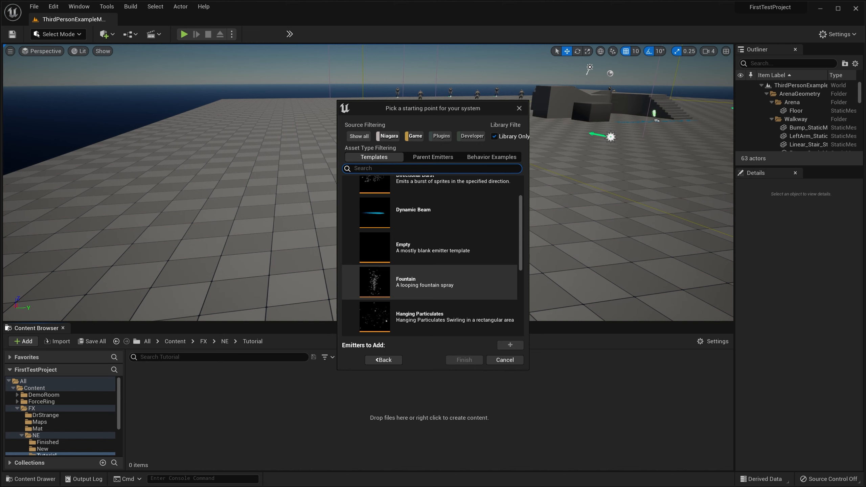
{"action": "left_click", "coordinate": [440, 282]}
{"action": "left_click", "coordinate": [510, 345]}
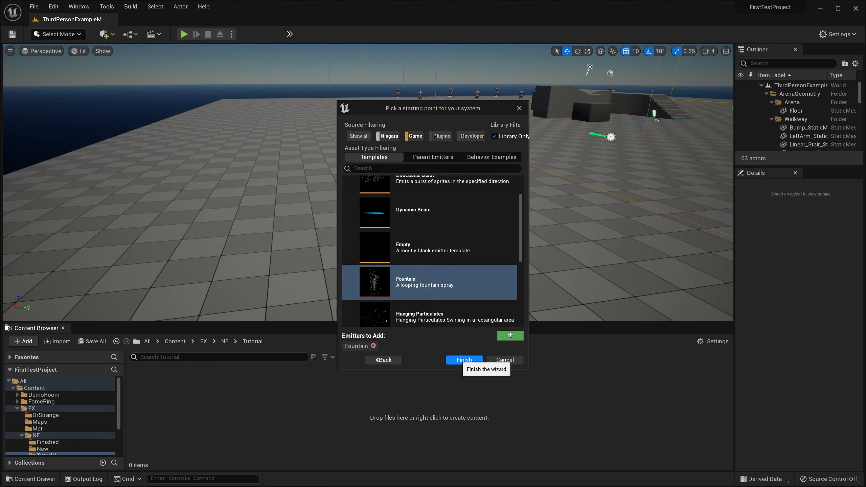
{"action": "left_click", "coordinate": [465, 360]}
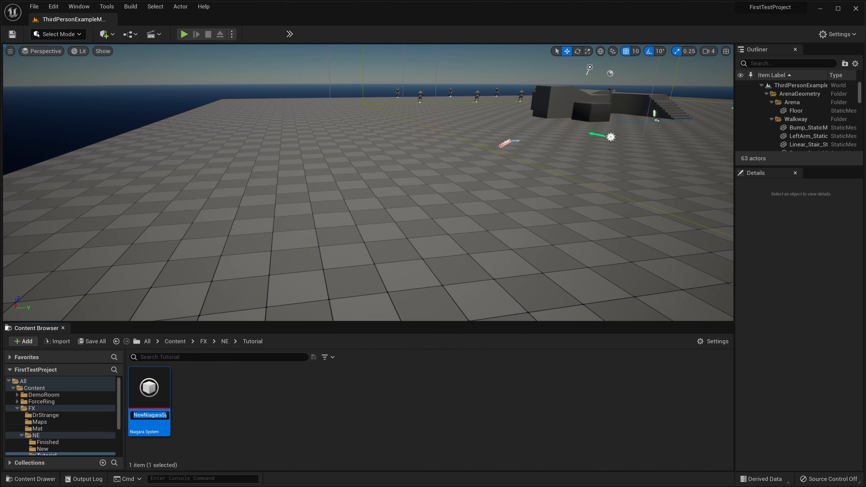
Step: Name the new Niagara system TutorialEffect and open it for editing
{"action": "type", "text": "TutorialEffect"}
{"action": "key", "text": "Return"}
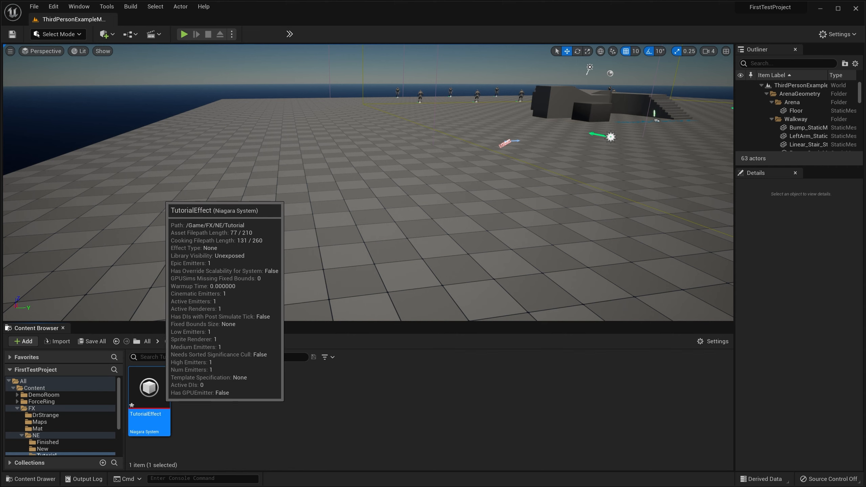
{"action": "double_click", "coordinate": [148, 389]}
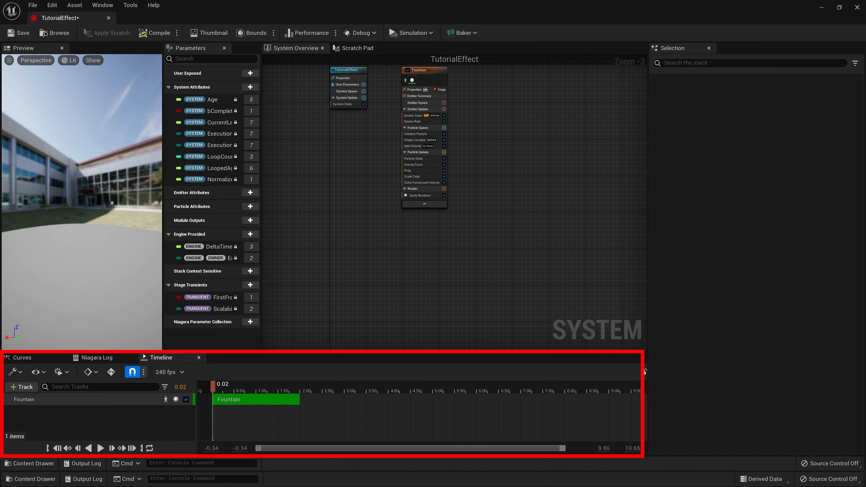
Step: Play back the Fountain effect from the start of the timeline and inspect it from different angles in the preview
{"action": "key", "text": "space"}
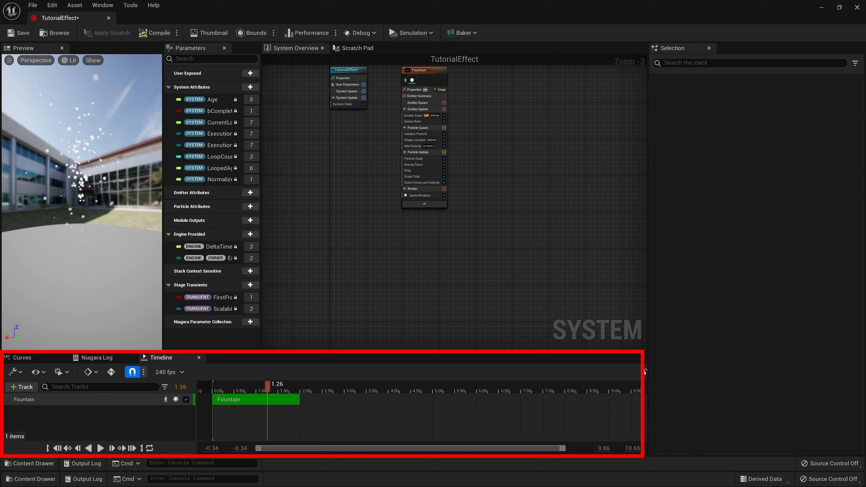
{"action": "key", "text": "Home"}
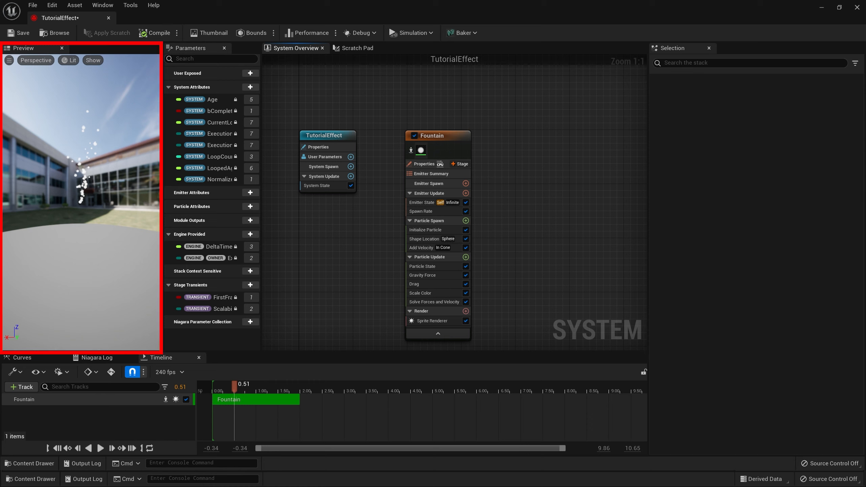
{"action": "left_click_drag", "start_coordinate": [82, 191], "coordinate": [110, 220]}
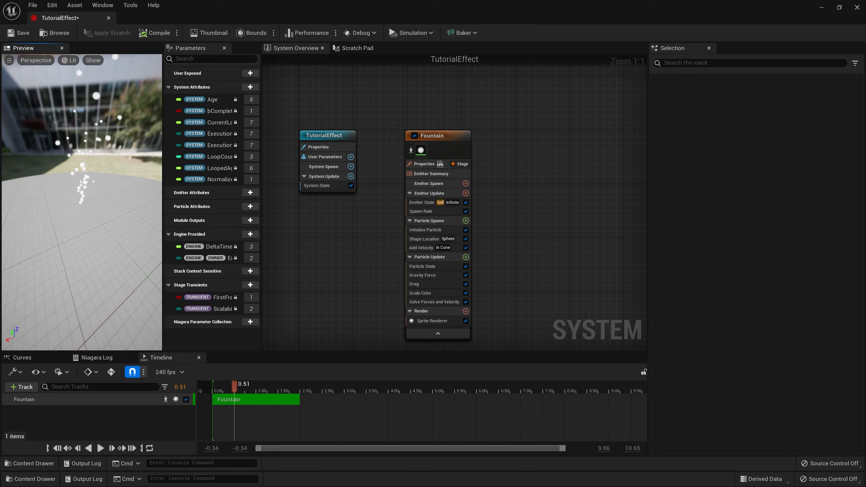
{"action": "left_click", "coordinate": [101, 448]}
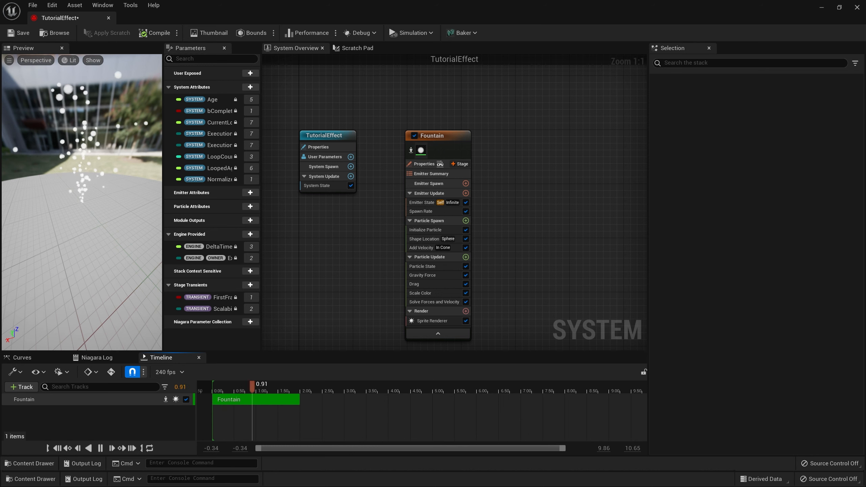
{"action": "left_click_drag", "start_coordinate": [82, 205], "coordinate": [112, 211]}
{"action": "left_click_drag", "start_coordinate": [112, 212], "coordinate": [121, 209]}
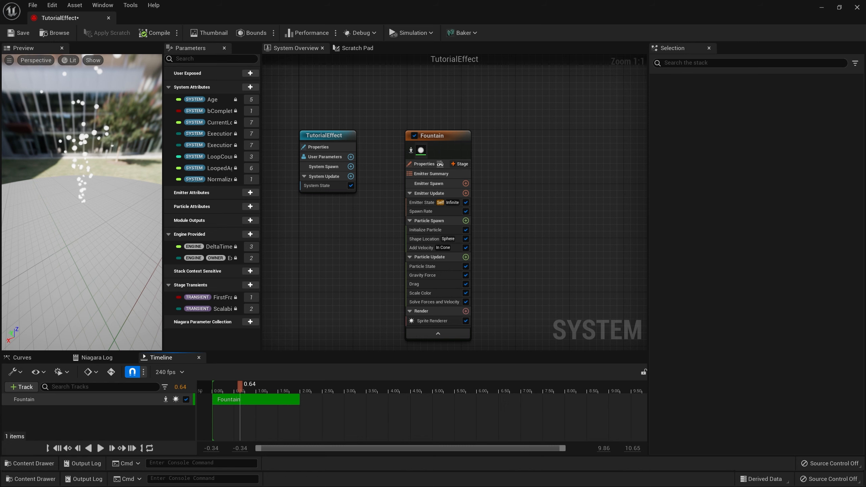
Step: Close the Parameters panel and review the Fountain emitter's Emitter State, Spawn Rate and Initialize Particle settings
{"action": "left_click", "coordinate": [224, 48]}
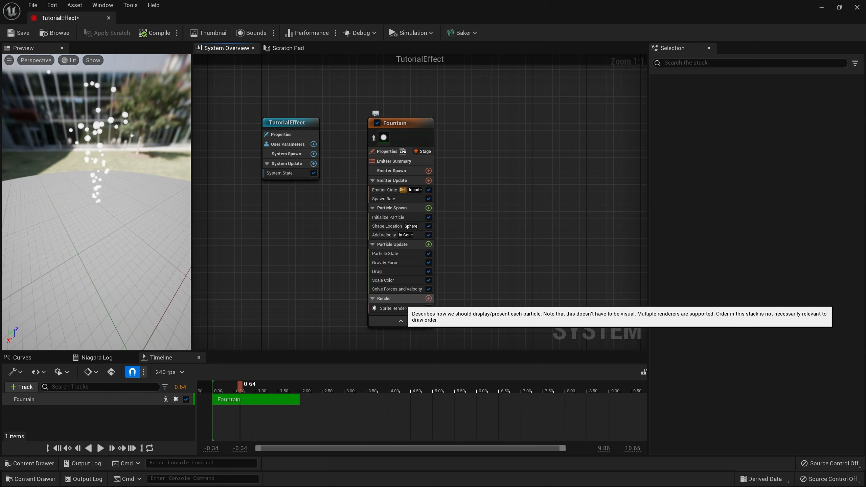
{"action": "left_click", "coordinate": [389, 190]}
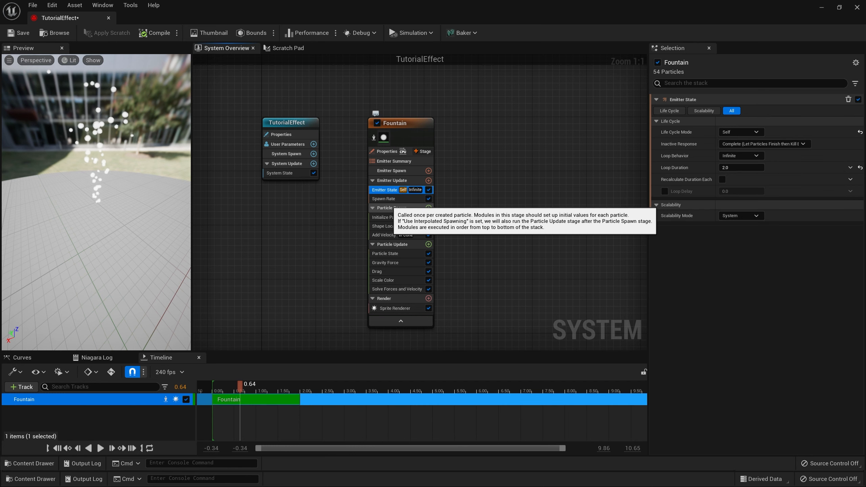
{"action": "left_click", "coordinate": [388, 199]}
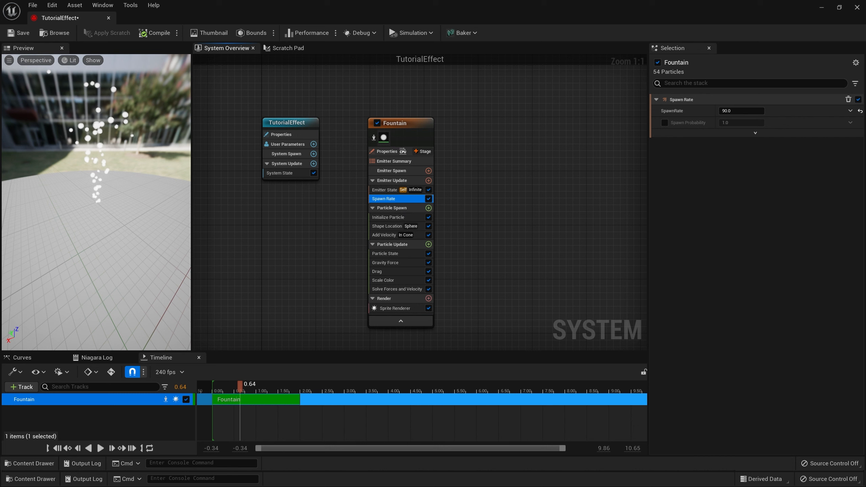
{"action": "left_click", "coordinate": [388, 217]}
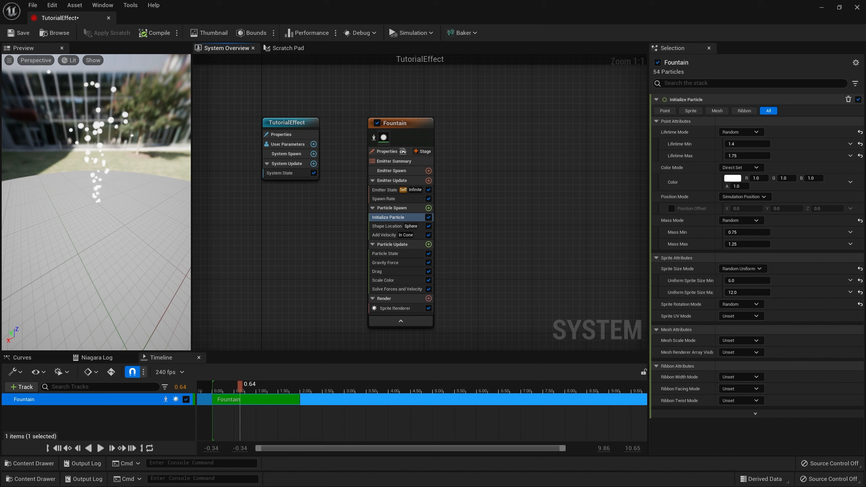
Step: Examine the Loop Behavior options in the Fountain's Emitter State and keep Infinite selected
{"action": "left_click", "coordinate": [384, 189]}
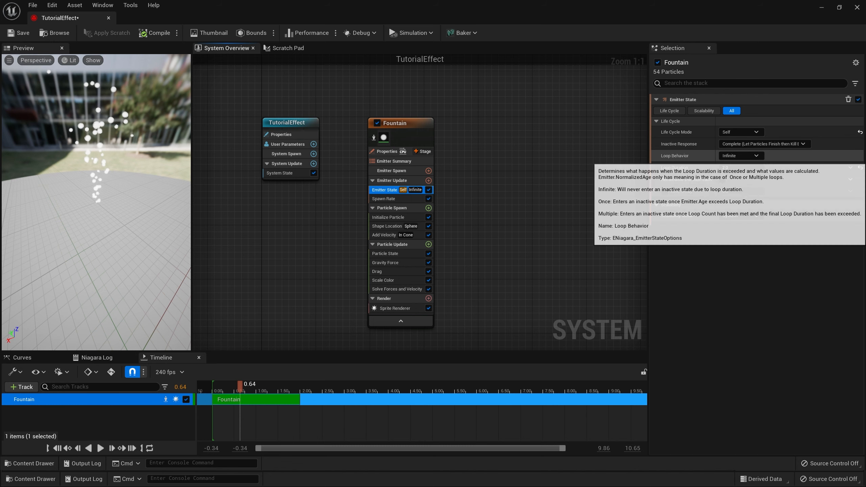
{"action": "left_click", "coordinate": [740, 156]}
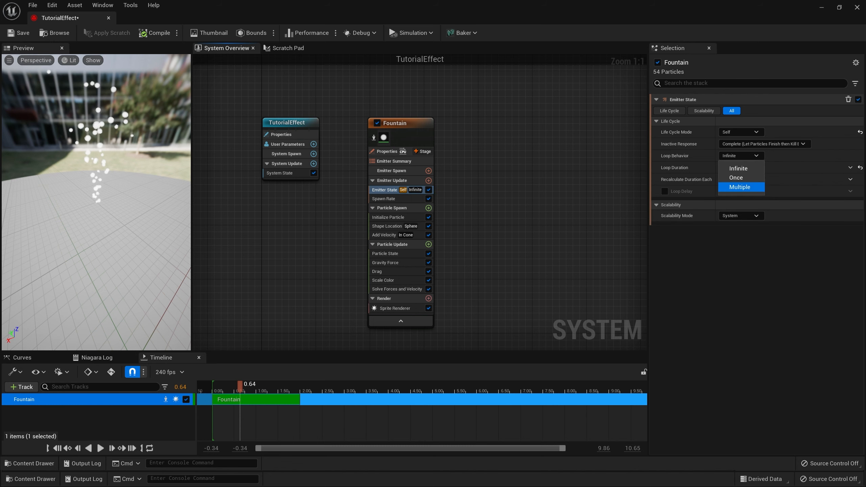
{"action": "left_click", "coordinate": [738, 168]}
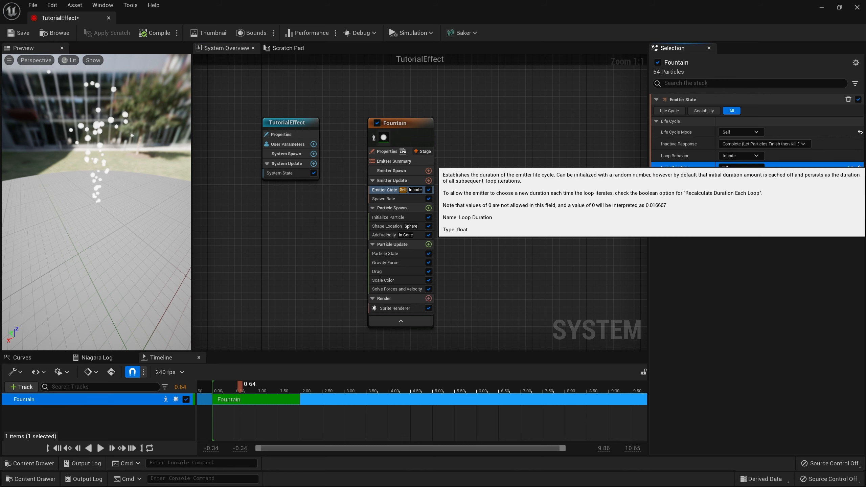
Step: Set the Fountain emitter's SpawnRate to 200 and move the timeline playhead to about 0.22
{"action": "left_click", "coordinate": [383, 199]}
{"action": "left_click", "coordinate": [741, 111]}
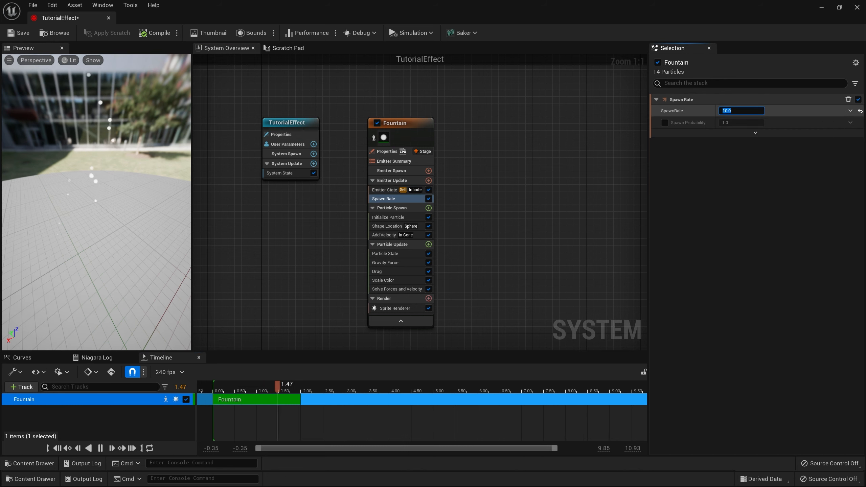
{"action": "type", "text": "200"}
{"action": "key", "text": "Return"}
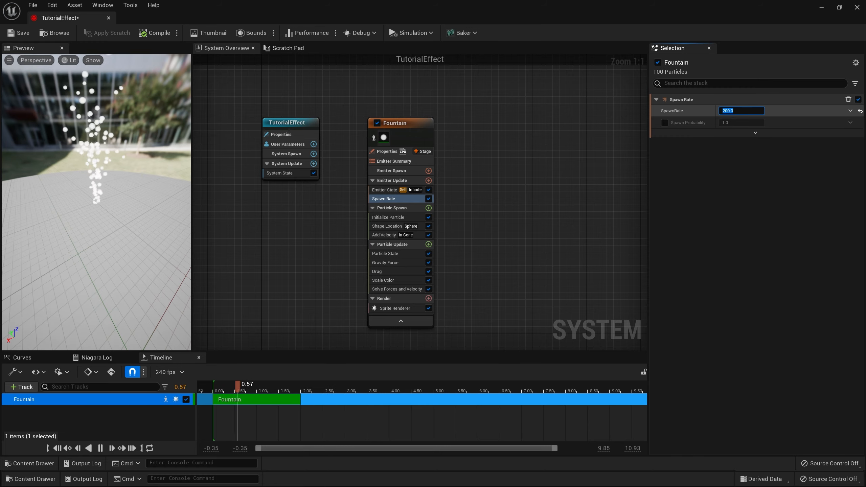
{"action": "left_click", "coordinate": [222, 387]}
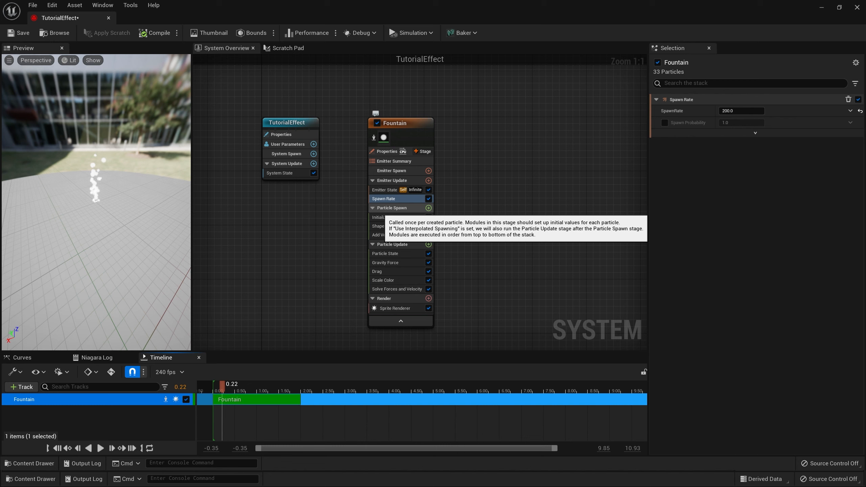
Step: Add a Spawn Burst Instantaneous module to the Fountain's Emitter Update group and disable its Spawn Rate module
{"action": "left_click", "coordinate": [429, 180]}
{"action": "type", "text": "s"}
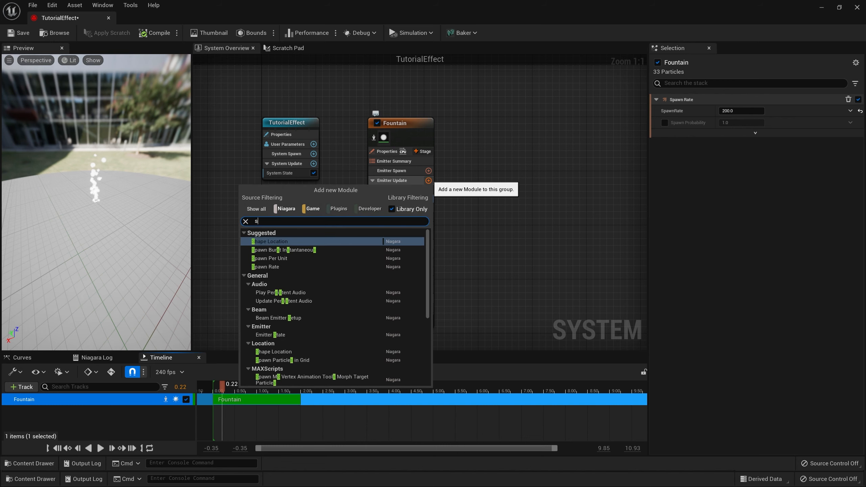
{"action": "type", "text": "pawn burst"}
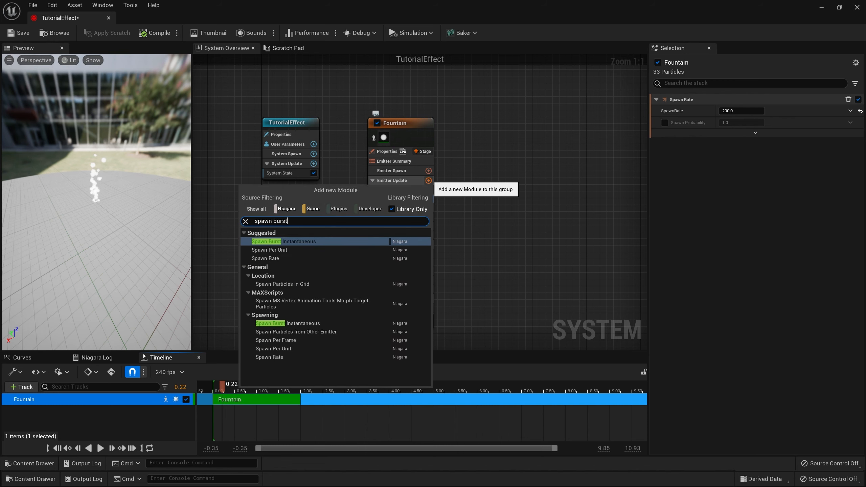
{"action": "key", "text": "Return"}
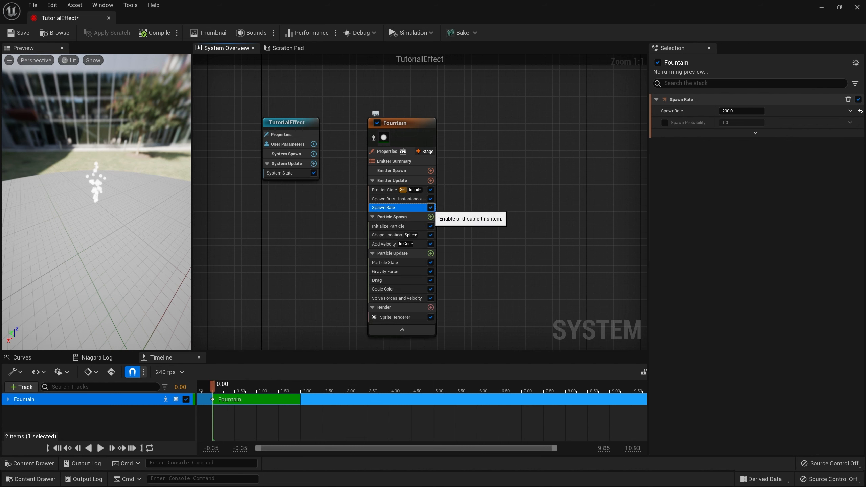
{"action": "left_click", "coordinate": [430, 207]}
Step: Set the Spawn Burst Instantaneous module's Spawn Count to 50 and scrub the timeline to preview the burst
{"action": "left_click", "coordinate": [398, 199]}
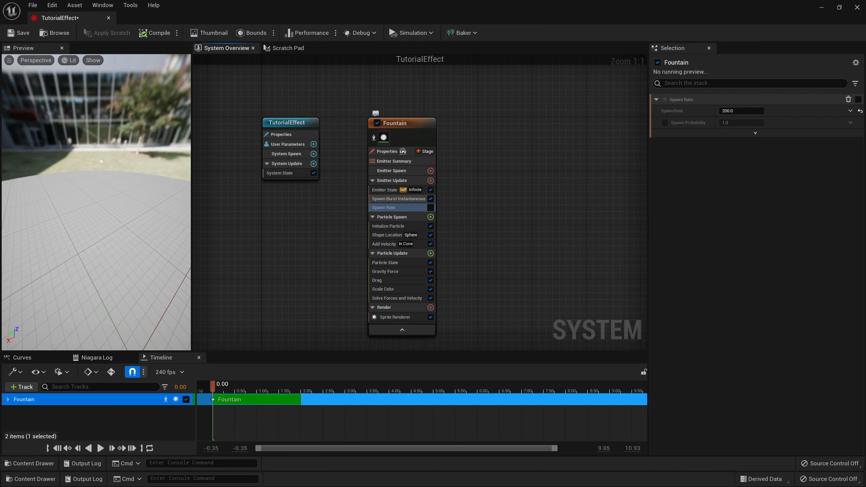
{"action": "left_click", "coordinate": [733, 111]}
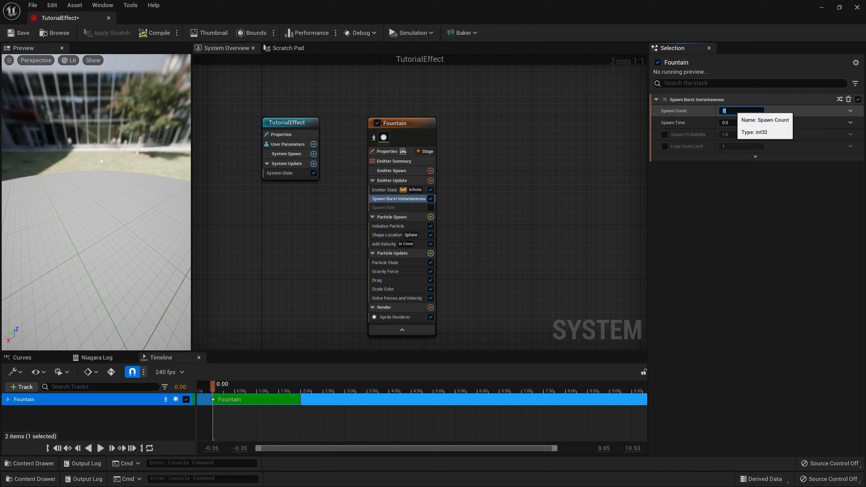
{"action": "type", "text": "50"}
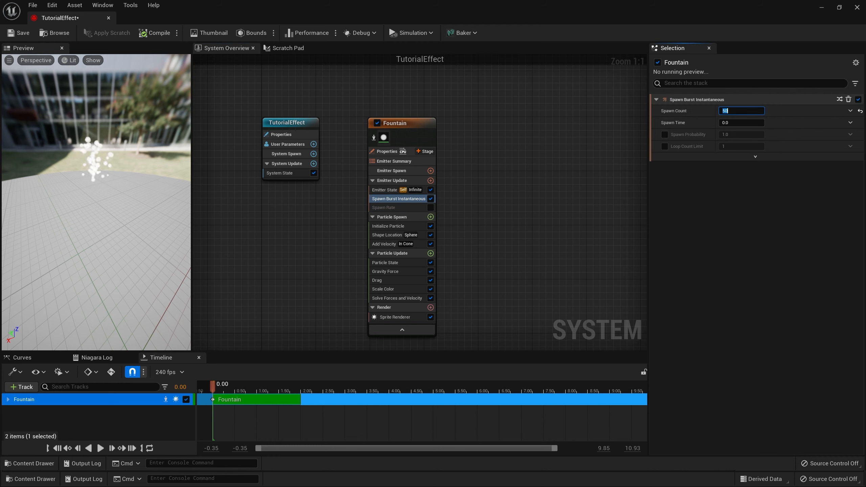
{"action": "key", "text": "Return"}
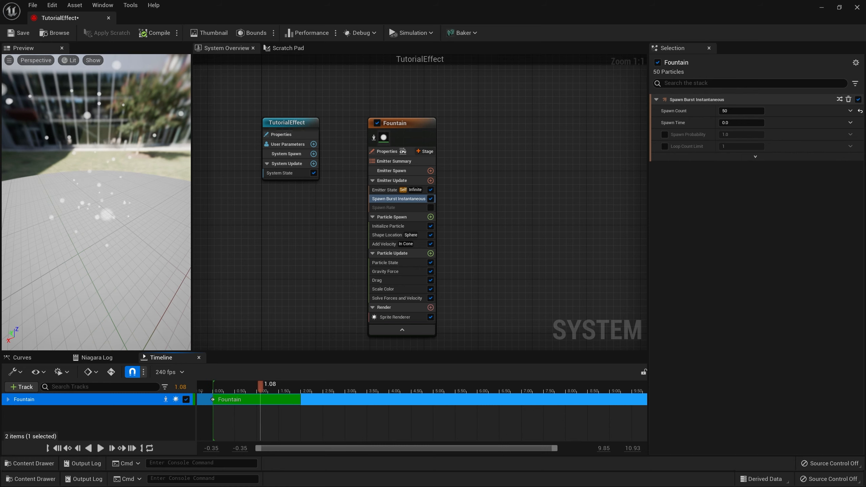
{"action": "left_click_drag", "start_coordinate": [213, 385], "coordinate": [275, 385]}
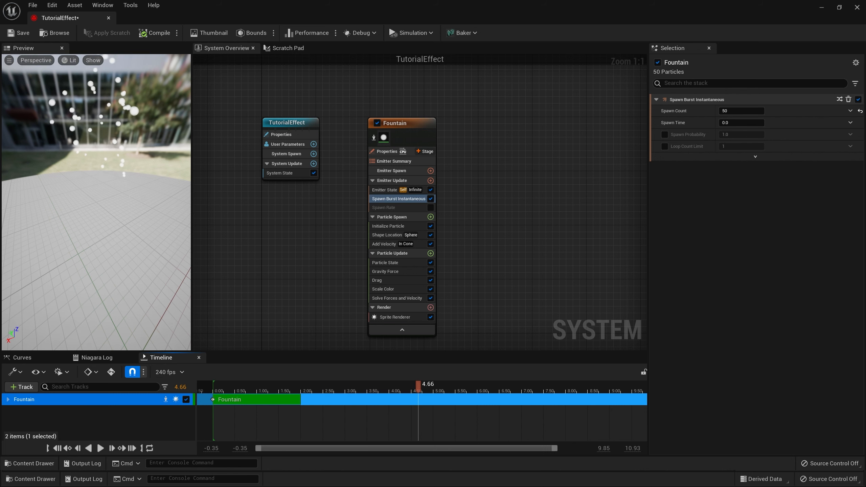
Step: Set the Loop Duration in the Fountain's Emitter State to 1.0 and preview the repeating bursts
{"action": "left_click", "coordinate": [385, 189]}
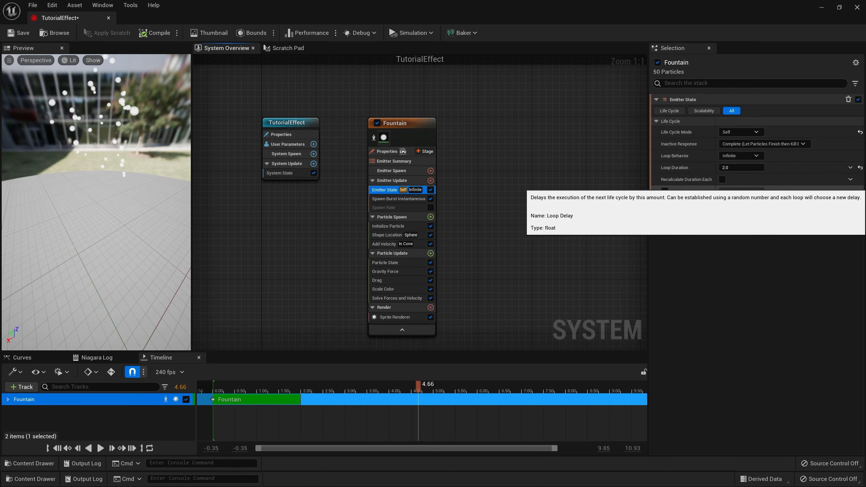
{"action": "left_click", "coordinate": [742, 167]}
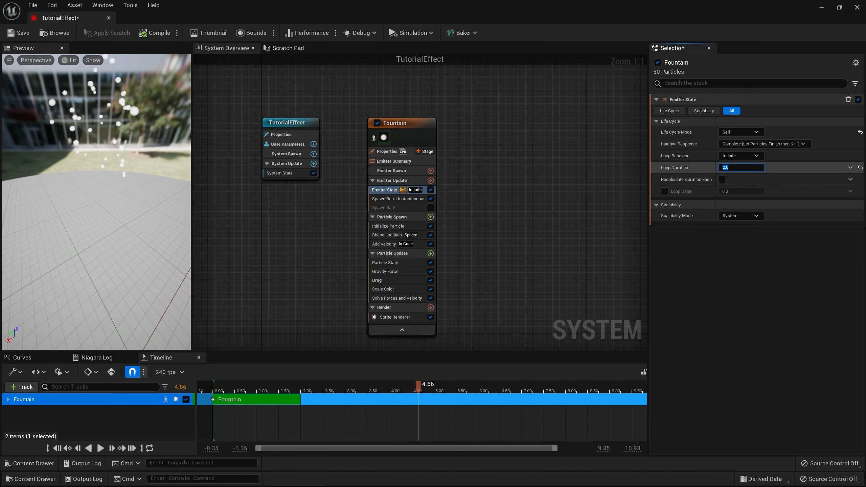
{"action": "type", "text": "1"}
{"action": "key", "text": "Return"}
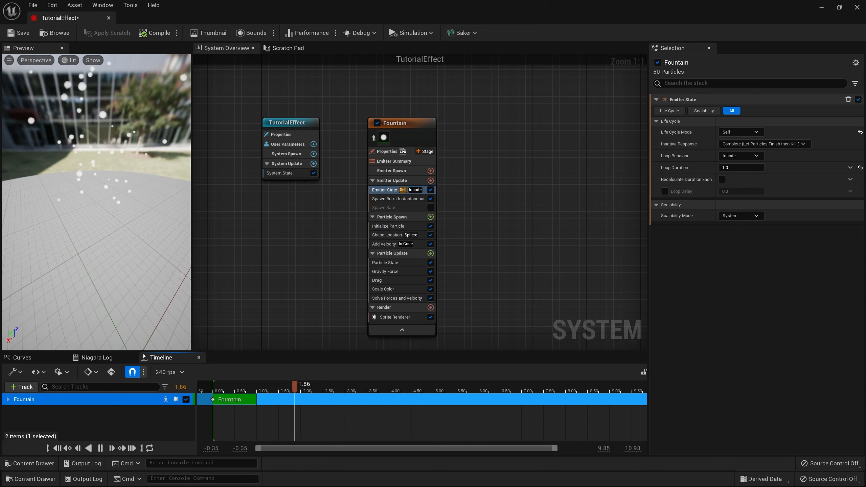
{"action": "key", "text": "space"}
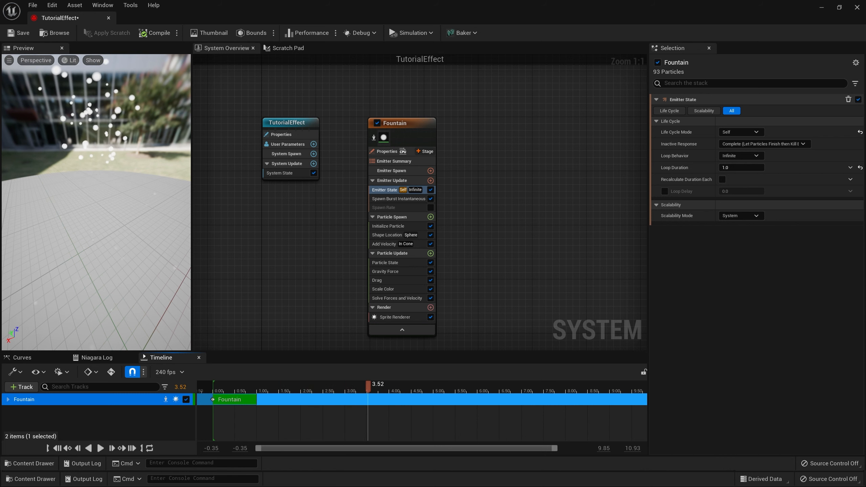
Step: Return the Emitter State Loop Duration to 2.0
{"action": "left_click", "coordinate": [741, 168]}
{"action": "type", "text": "2"}
{"action": "key", "text": "Return"}
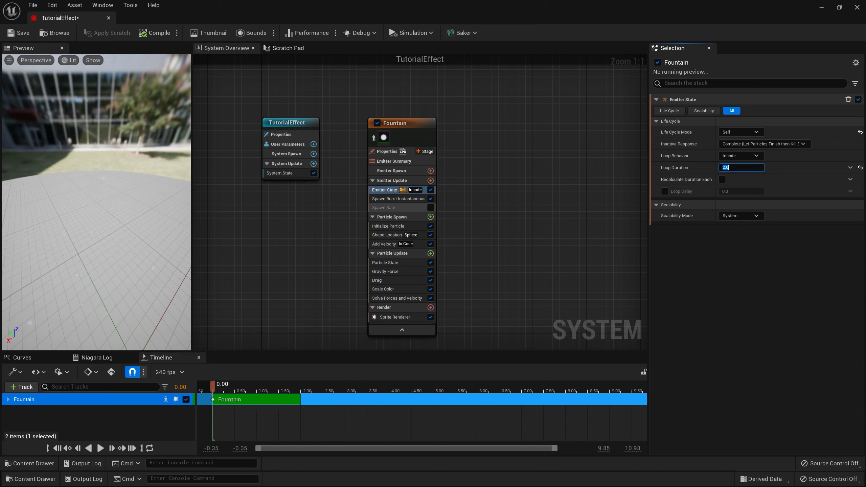
Step: Set the Spawn Burst Instantaneous module's Spawn Time to 5.0 and preview the effect
{"action": "left_click", "coordinate": [409, 199]}
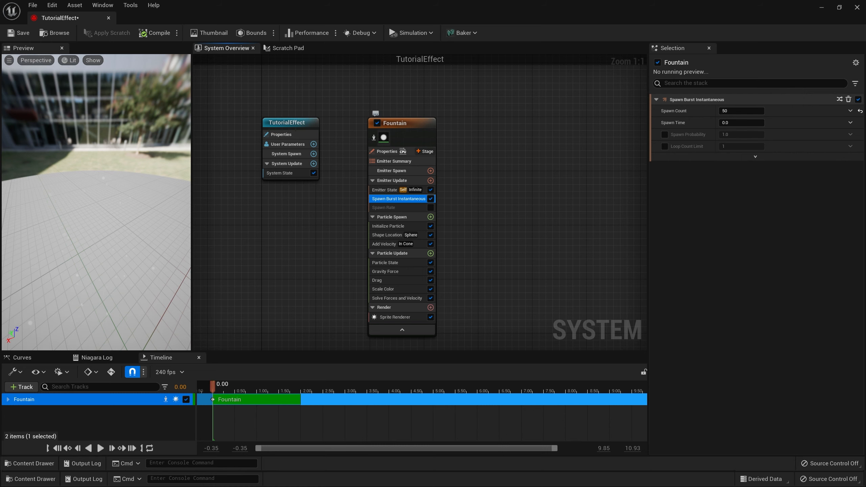
{"action": "left_click", "coordinate": [741, 123]}
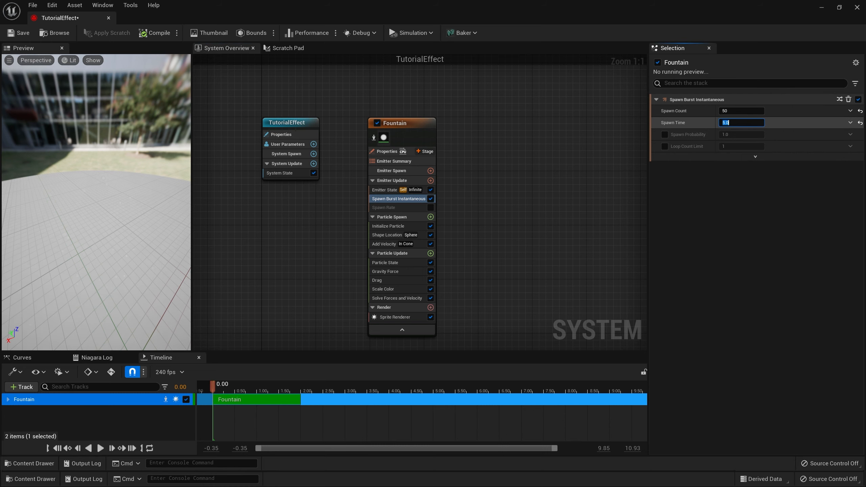
{"action": "key", "text": "Return"}
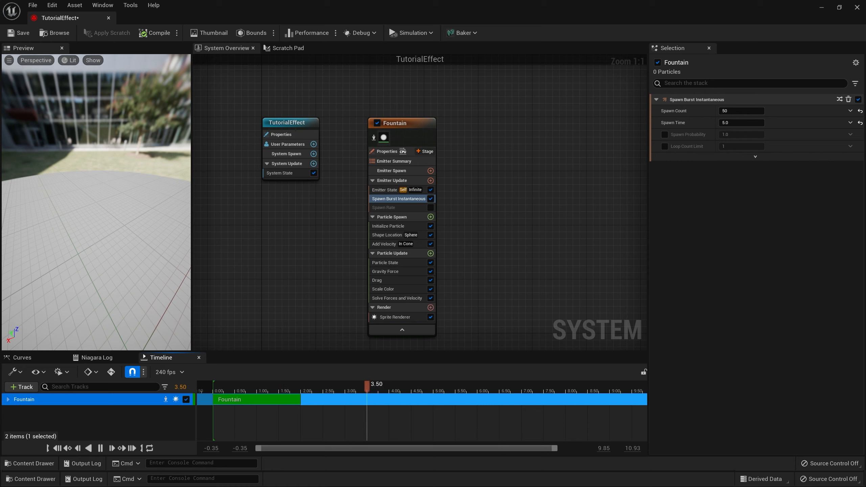
Step: Set the Fountain's Loop Duration to 6.0 in Emitter State and scrub the timeline around the delayed burst
{"action": "left_click", "coordinate": [385, 190]}
{"action": "left_click", "coordinate": [741, 167]}
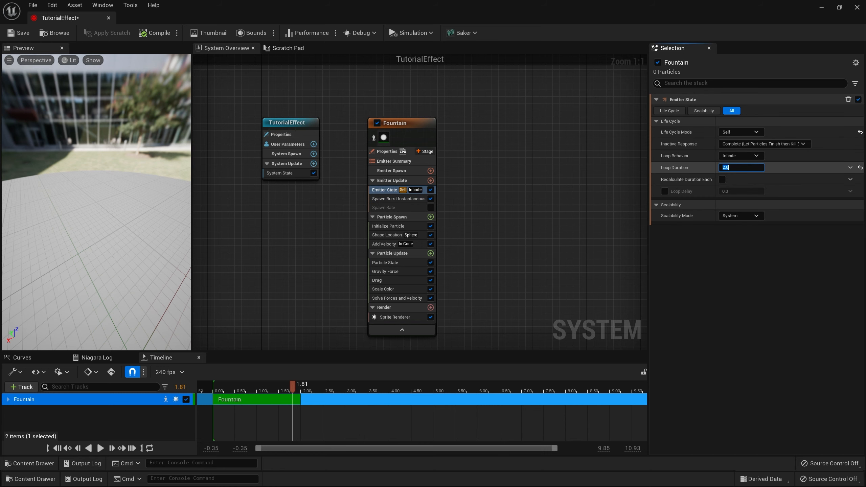
{"action": "type", "text": "6"}
{"action": "key", "text": "Return"}
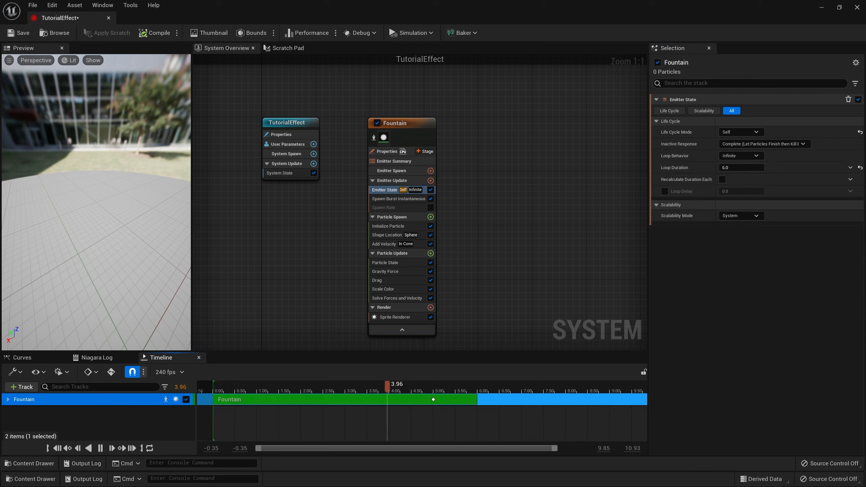
{"action": "left_click_drag", "start_coordinate": [461, 387], "coordinate": [413, 387]}
Step: Restore the Fountain's Loop Duration to 2.0 in Emitter State
{"action": "left_click", "coordinate": [741, 167]}
{"action": "type", "text": "2"}
{"action": "key", "text": "Return"}
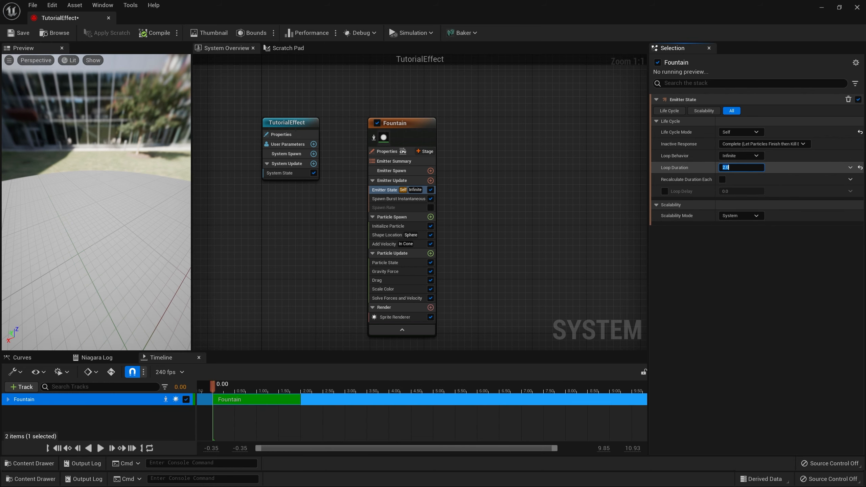
Step: Enable the Fountain's Spawn Rate module again and disable Spawn Burst Instantaneous
{"action": "left_click", "coordinate": [398, 199]}
{"action": "left_click", "coordinate": [740, 123]}
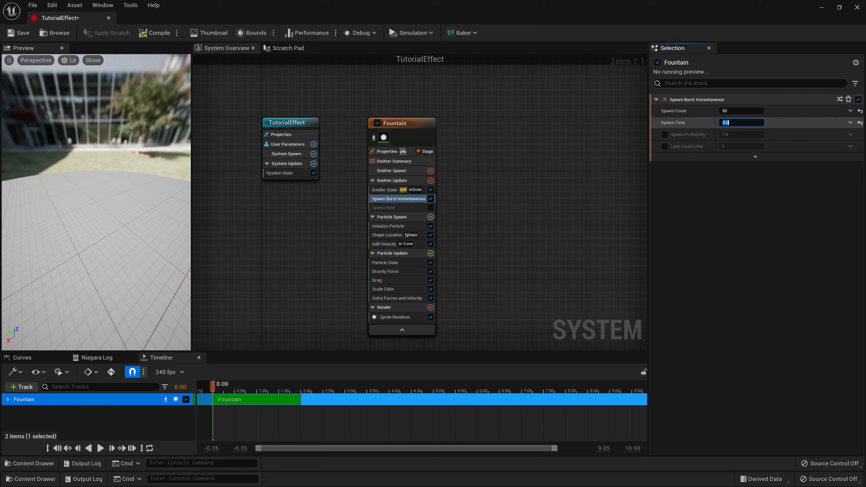
{"action": "left_click", "coordinate": [403, 190]}
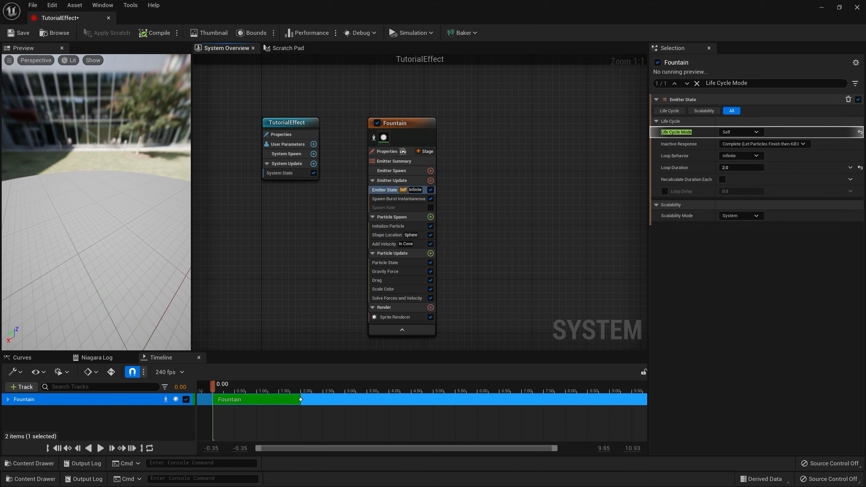
{"action": "left_click", "coordinate": [384, 207]}
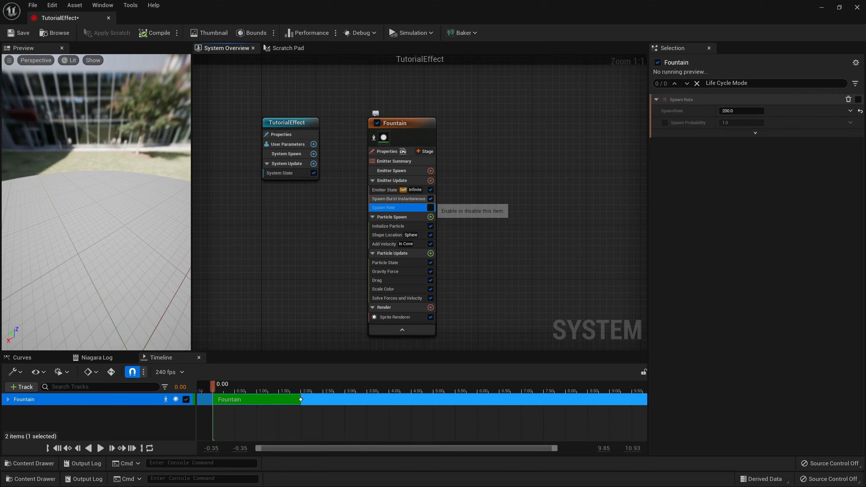
{"action": "left_click", "coordinate": [430, 198]}
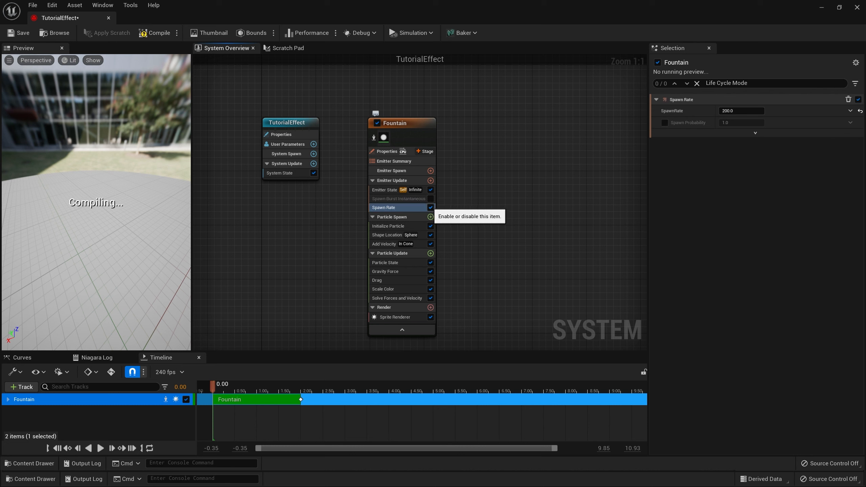
Step: Set Initialize Particle's Lifetime Min to 0.1 and Lifetime Max to 0.5
{"action": "left_click", "coordinate": [392, 226]}
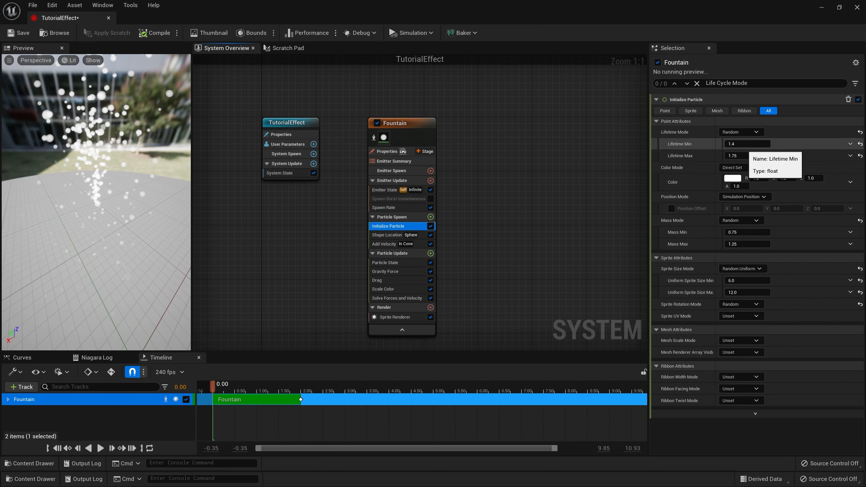
{"action": "left_click", "coordinate": [747, 144]}
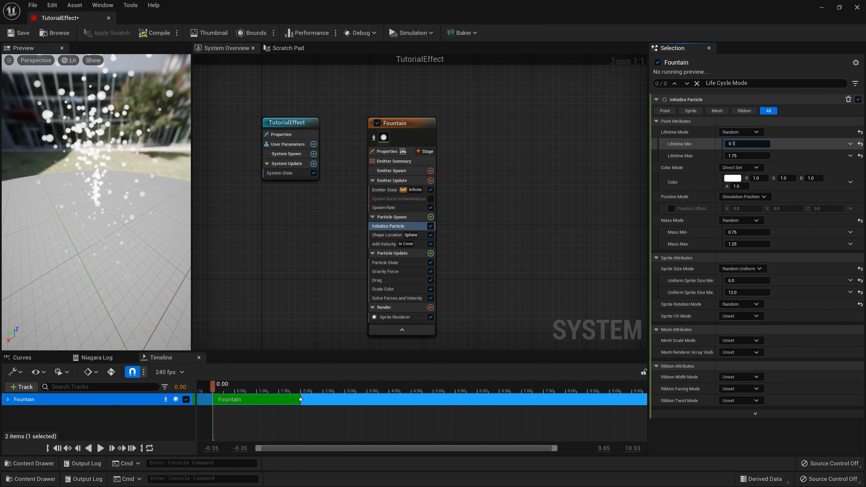
{"action": "left_click", "coordinate": [747, 156]}
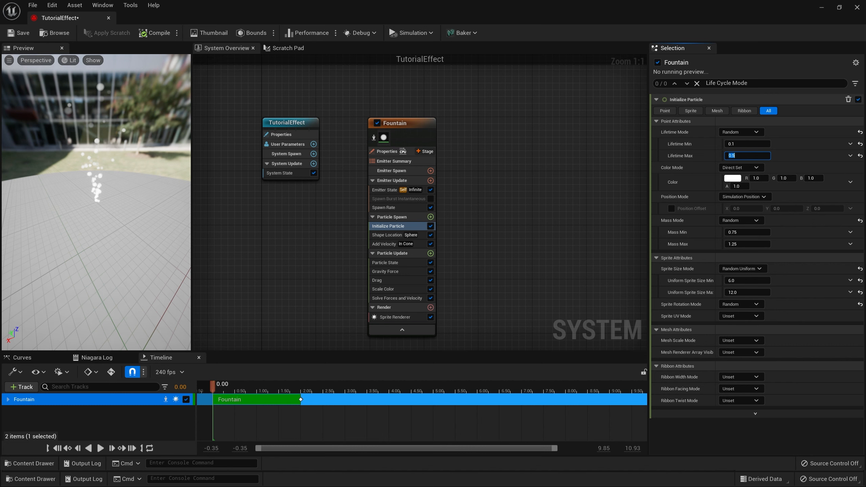
{"action": "key", "text": "Return"}
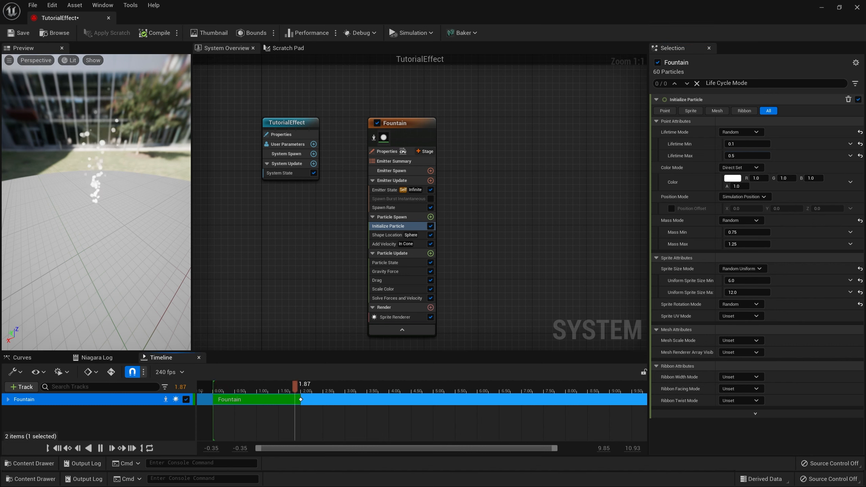
Step: Raise Initialize Particle's Lifetime Min to 1 and Lifetime Max to 2.0
{"action": "left_click", "coordinate": [739, 144]}
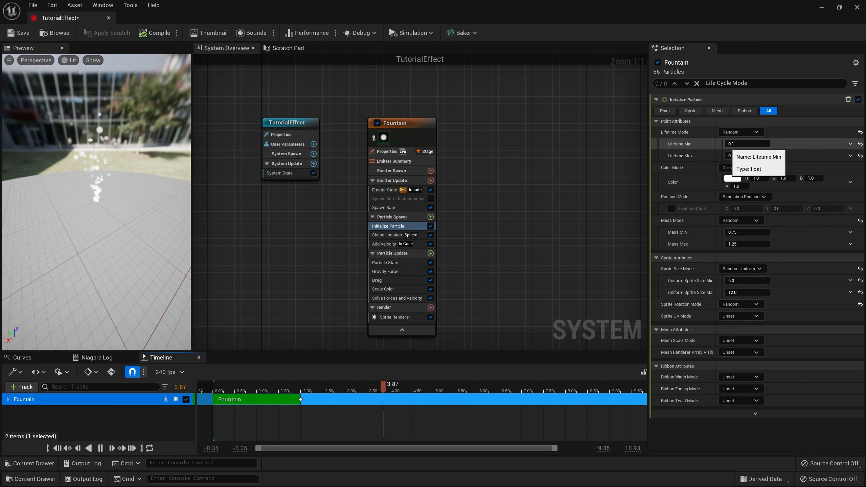
{"action": "type", "text": "1"}
{"action": "key", "text": "Return"}
{"action": "left_click", "coordinate": [747, 156]}
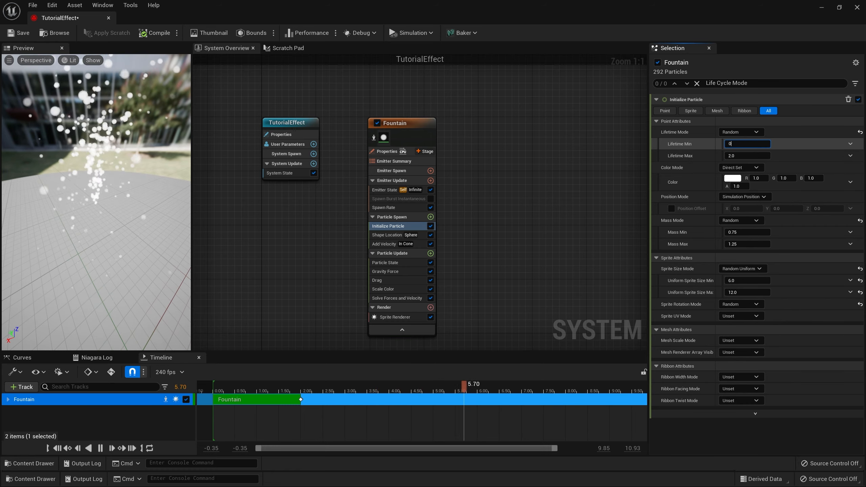
Step: Set the particle lifetime range to a minimum of 0.5 and a maximum of 1.0
{"action": "left_click", "coordinate": [747, 156]}
{"action": "type", "text": "1.0"}
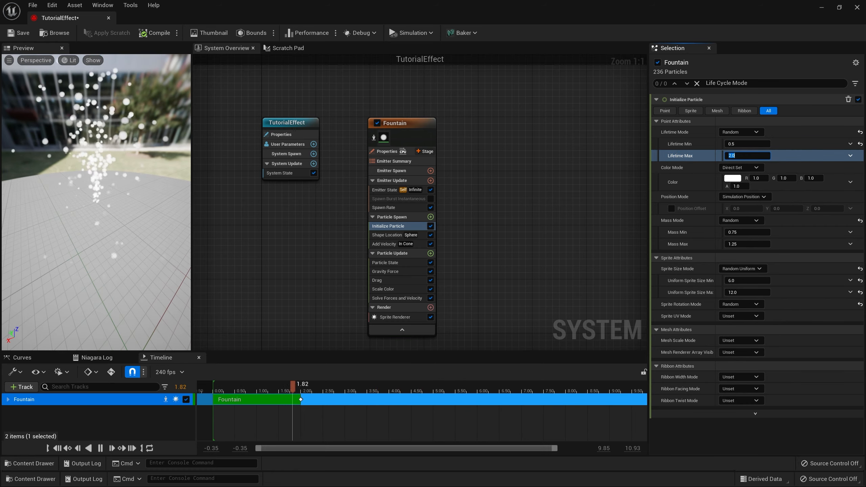
{"action": "key", "text": "Return"}
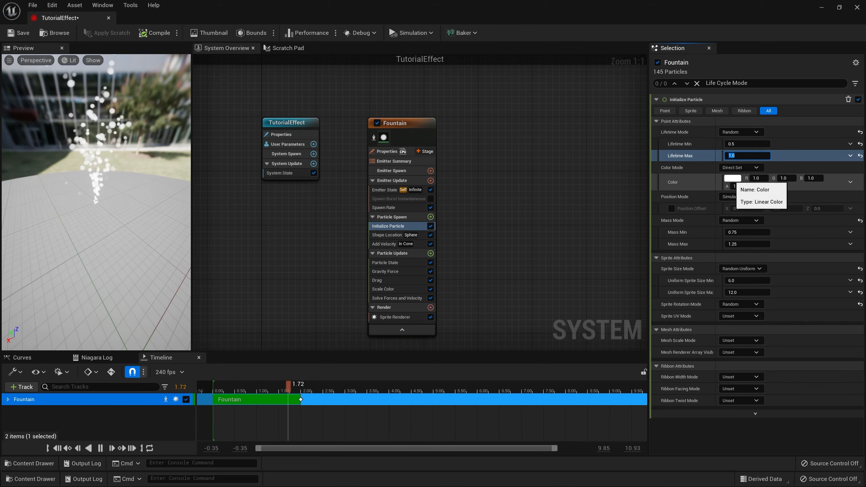
Step: Change the Initialize Particle color to a saturated green, with R 0.0, G 1.0 and B about 0.24
{"action": "left_click", "coordinate": [733, 178]}
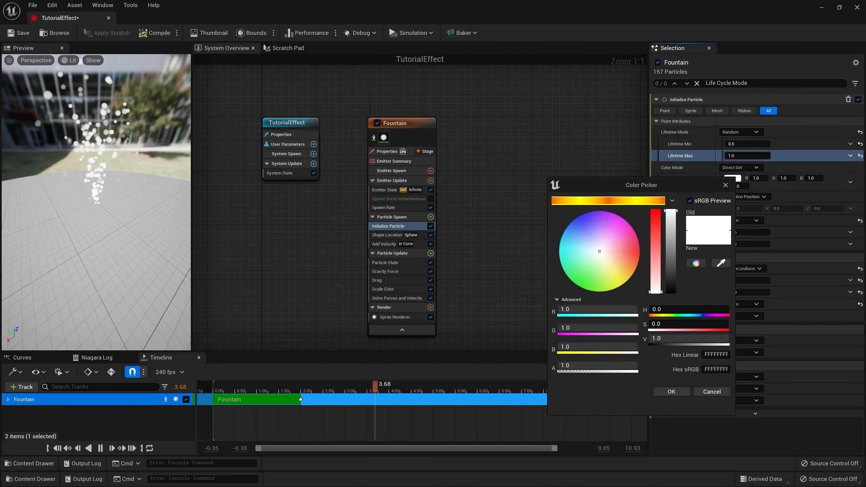
{"action": "left_click", "coordinate": [571, 221]}
{"action": "mouse_move", "coordinate": [571, 221]}
{"action": "left_mouse_down"}
{"action": "mouse_move", "coordinate": [562, 266]}
{"action": "mouse_move", "coordinate": [602, 309]}
{"action": "mouse_move", "coordinate": [628, 222]}
{"action": "mouse_move", "coordinate": [564, 231]}
{"action": "left_mouse_up"}
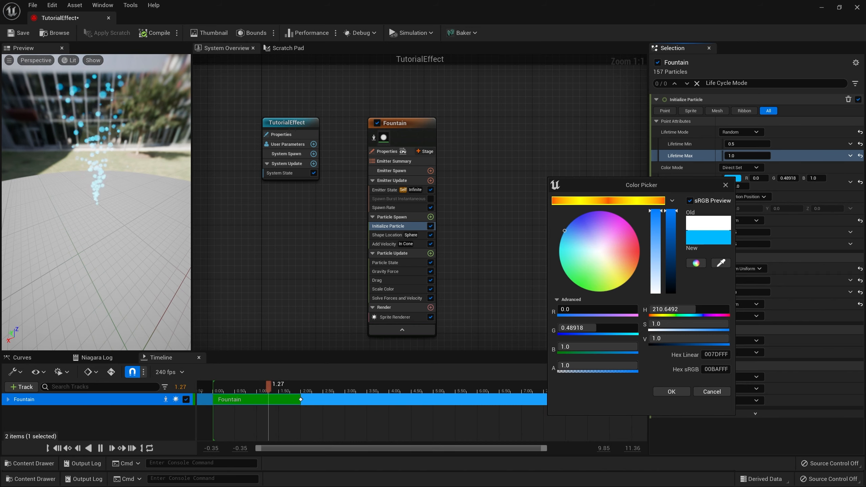
{"action": "left_click_drag", "start_coordinate": [565, 231], "coordinate": [571, 280]}
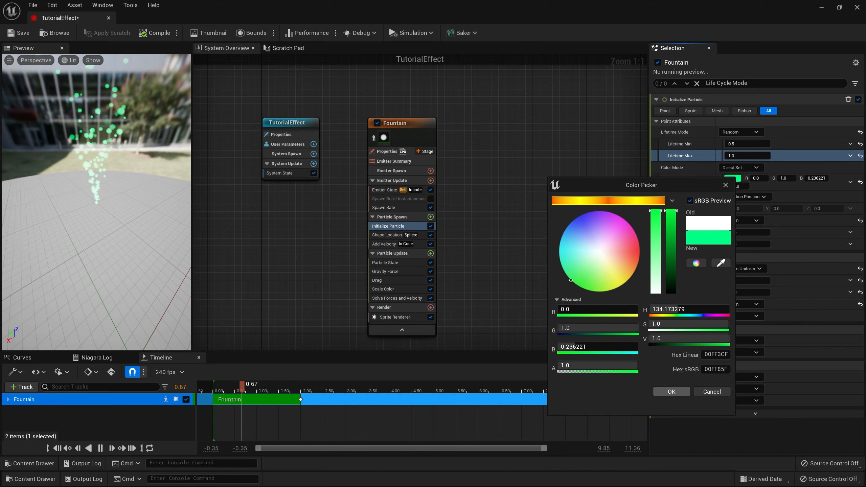
{"action": "key", "text": "Return"}
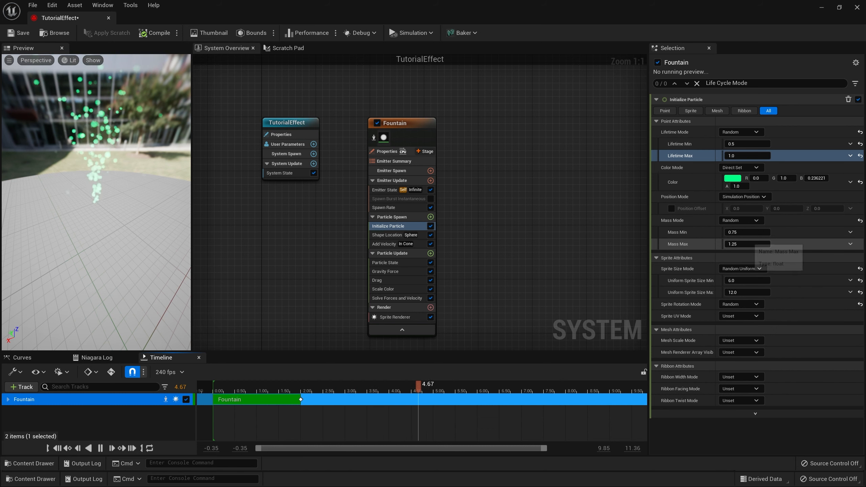
Step: Try a Mass Max of 10.0 in Initialize Particle and restore the original mass range
{"action": "left_click", "coordinate": [736, 244]}
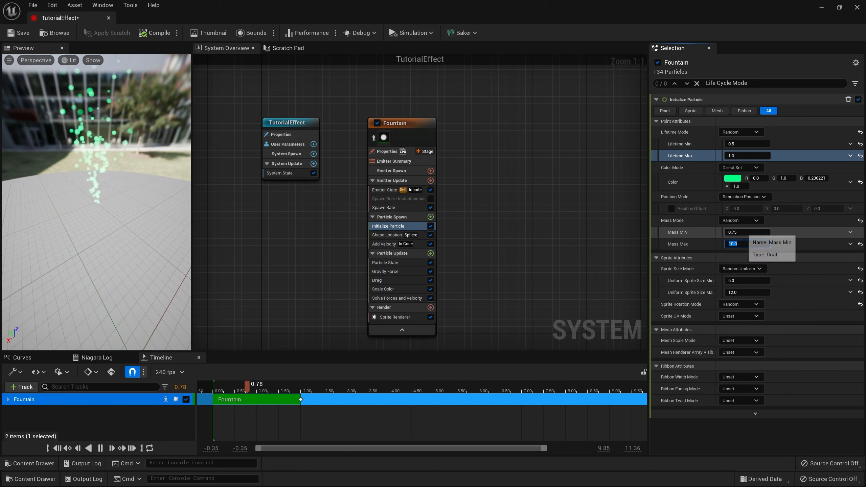
{"action": "left_click", "coordinate": [736, 232]}
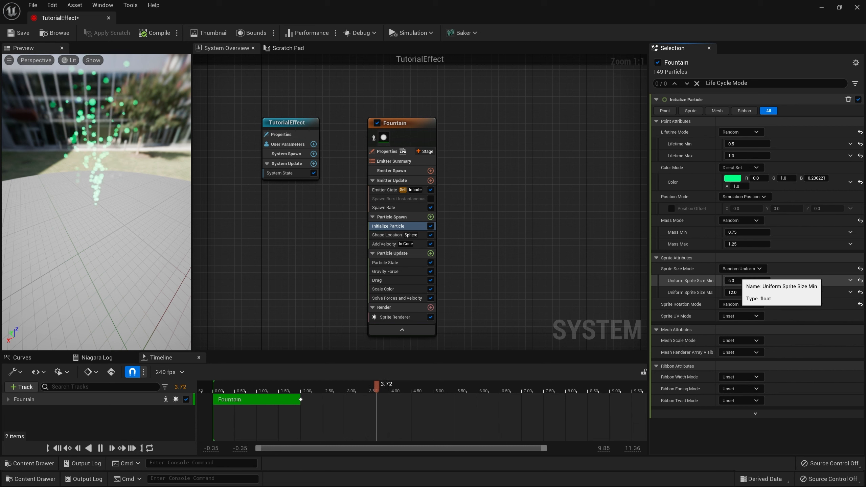
Step: Switch the Sprite Size Mode to Uniform and set the Uniform Sprite Size to 3.0
{"action": "left_click", "coordinate": [741, 270]}
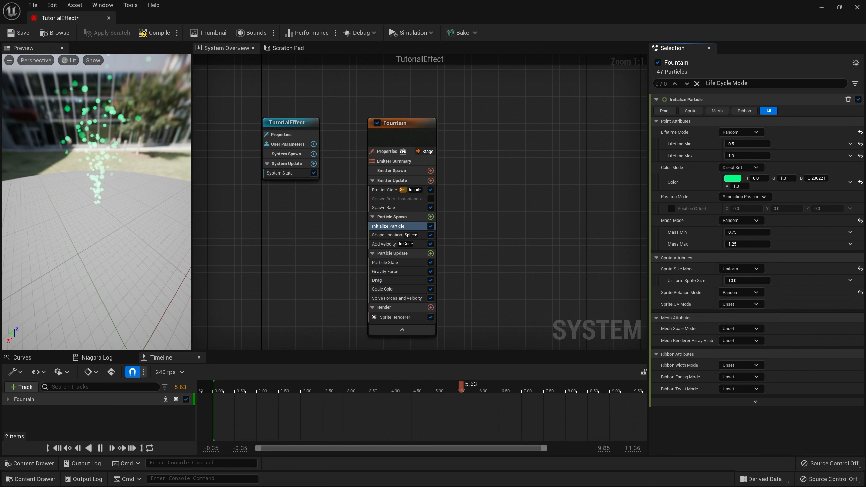
{"action": "left_click", "coordinate": [740, 290]}
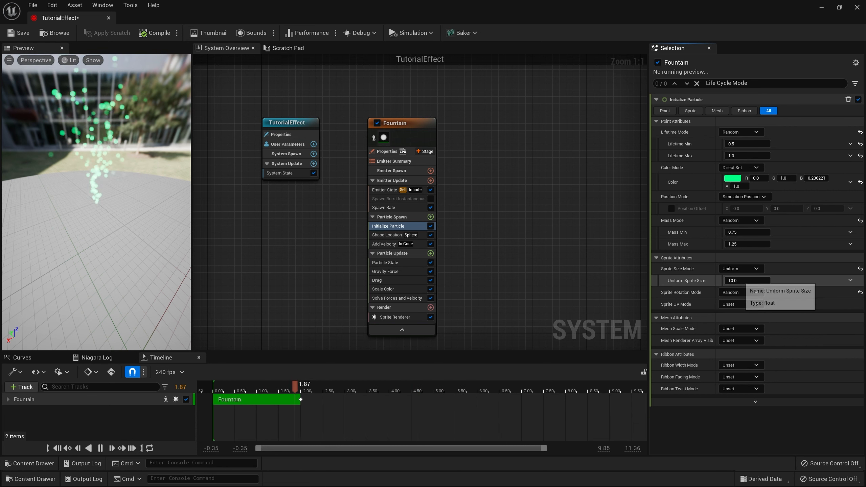
{"action": "left_click", "coordinate": [747, 281]}
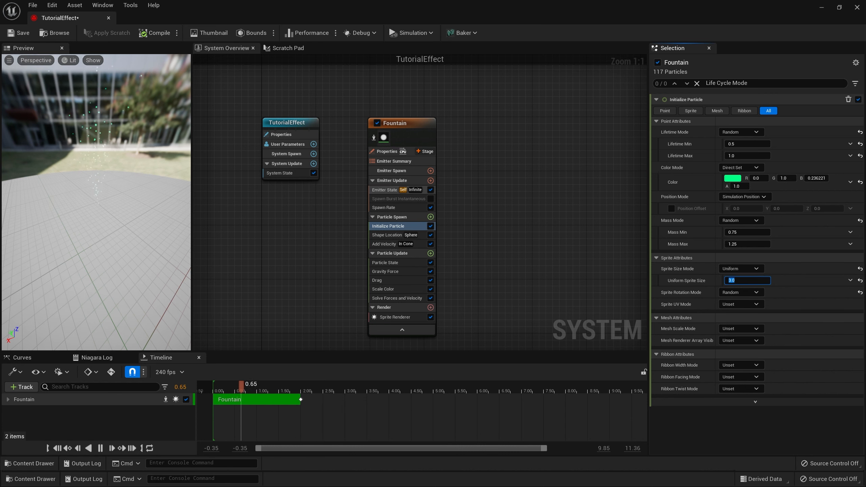
Step: Set the Sprite Size Mode to Random Uniform with a Uniform Sprite Size Min of 1.0
{"action": "left_click", "coordinate": [740, 269]}
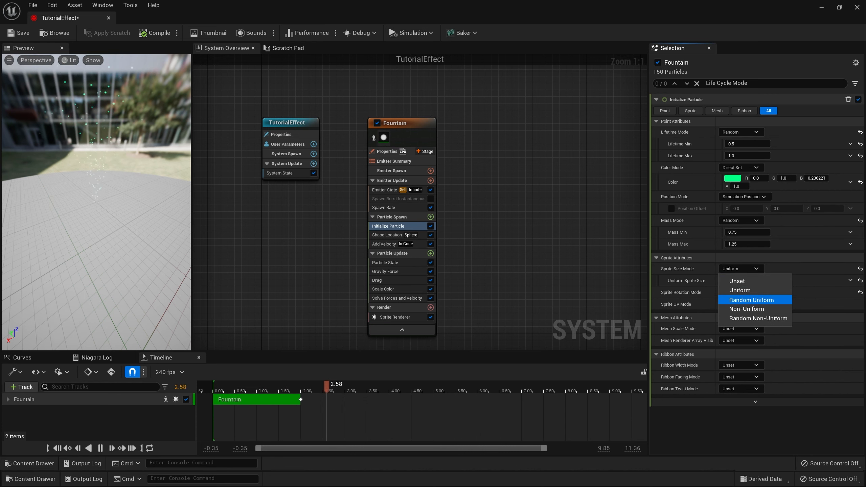
{"action": "left_click", "coordinate": [744, 298]}
{"action": "left_click", "coordinate": [744, 281]}
{"action": "key", "text": "Tab"}
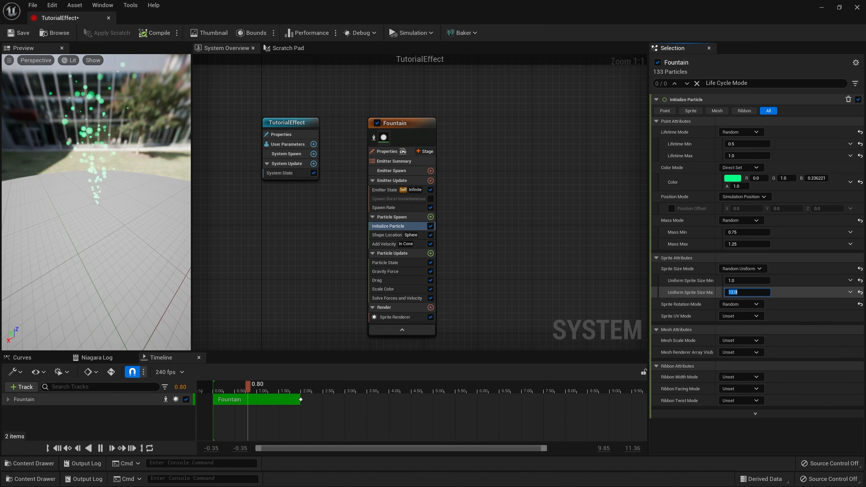
{"action": "key", "text": "Tab"}
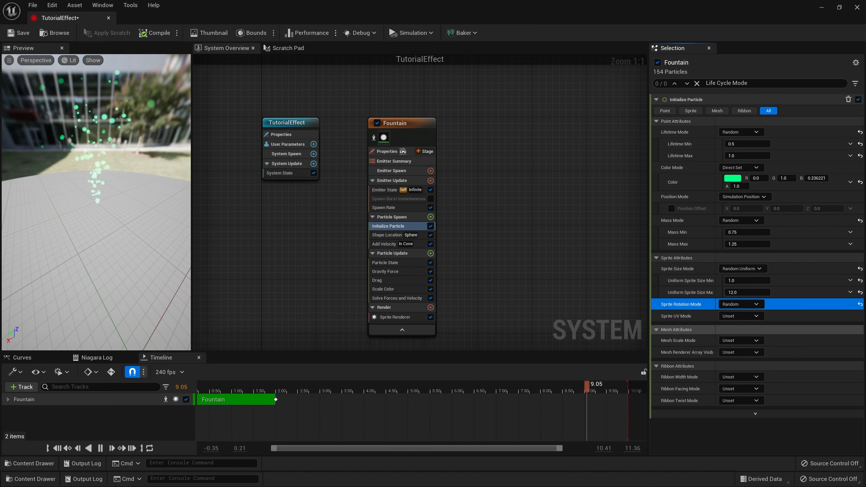
Step: Set the Uniform Sprite Size Min to 5.0 and the Uniform Sprite Size Max to 8.0 in Initialize Particle
{"action": "left_click", "coordinate": [747, 280]}
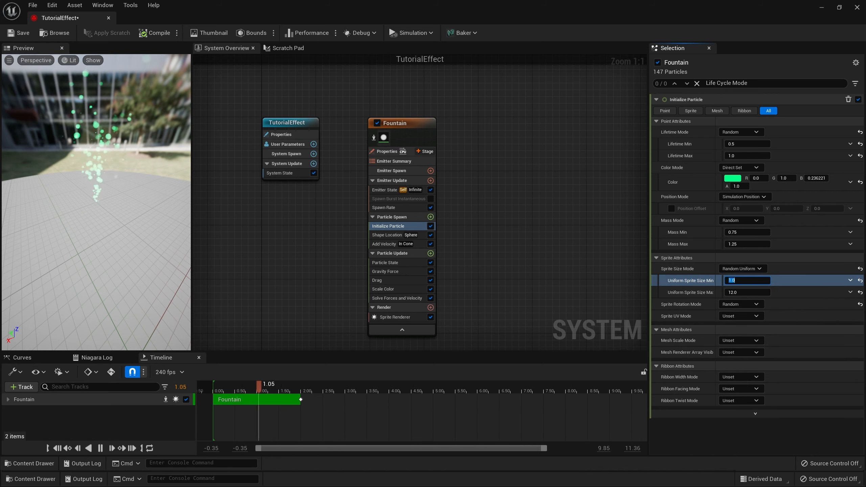
{"action": "type", "text": "5"}
{"action": "key", "text": "Tab"}
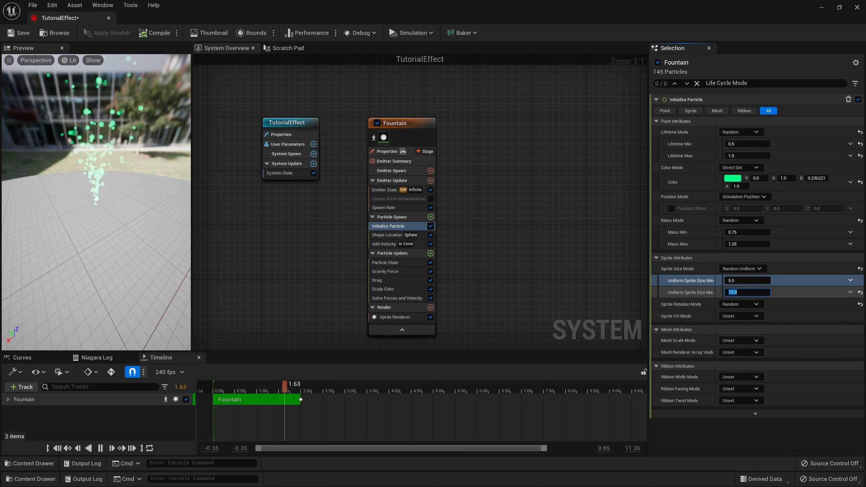
Step: Keep Sphere as the Shape Location primitive, try a Sphere Radius of 100.0, and set the radius to 1.0
{"action": "left_click", "coordinate": [388, 235]}
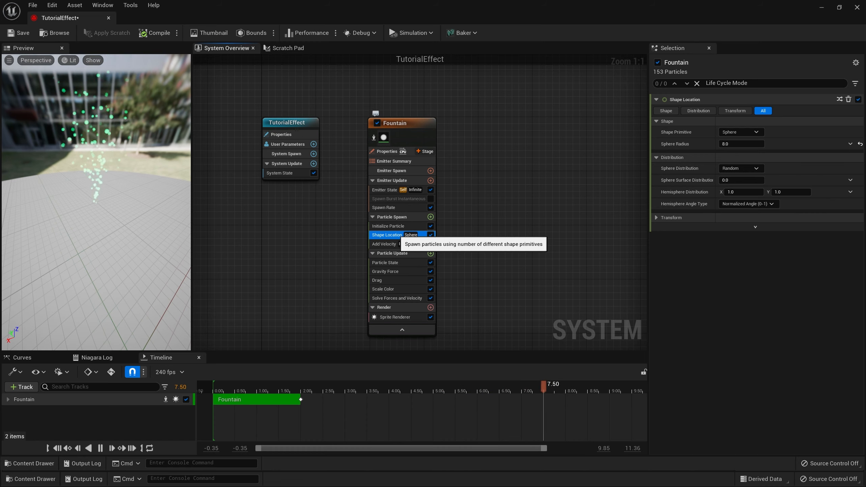
{"action": "left_click", "coordinate": [740, 132]}
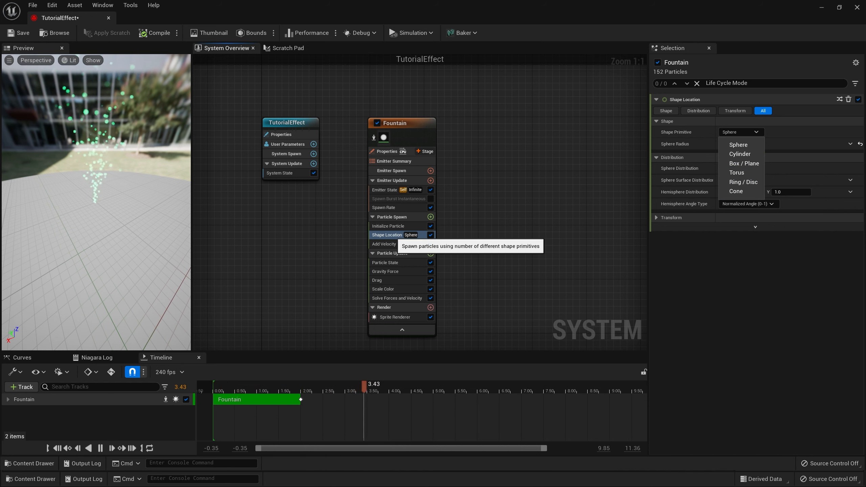
{"action": "left_click", "coordinate": [738, 145]}
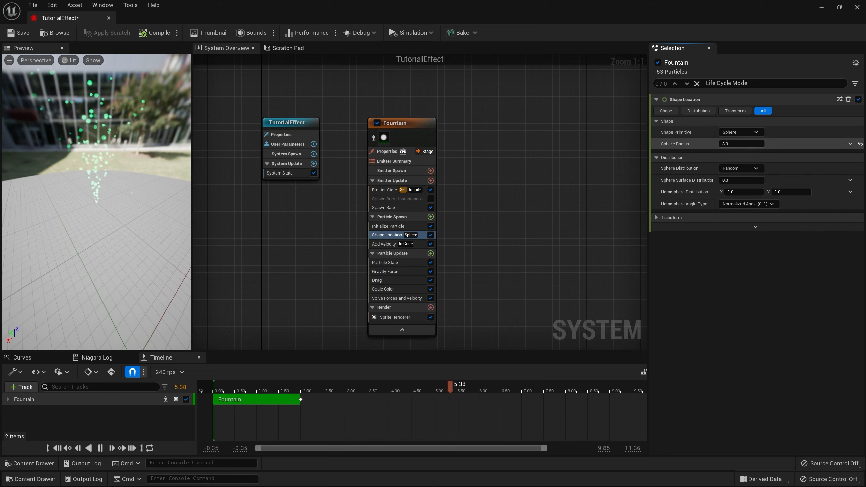
{"action": "left_click_drag", "start_coordinate": [735, 144], "coordinate": [764, 144]}
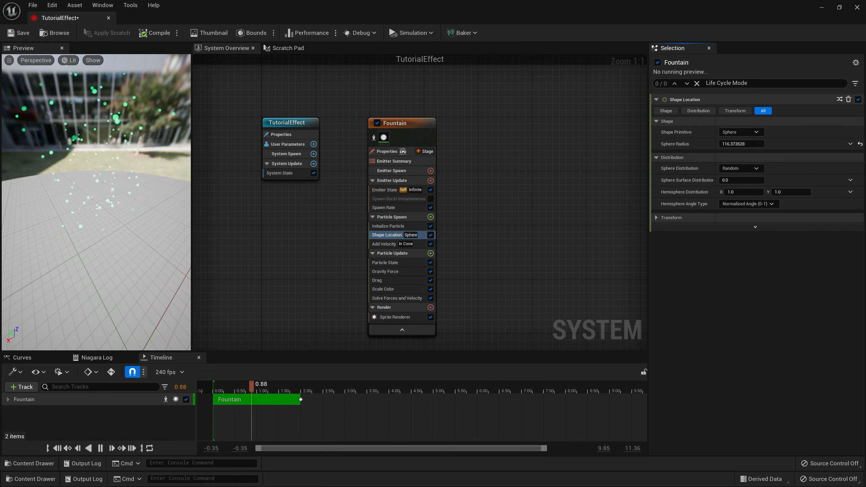
{"action": "left_click", "coordinate": [725, 144]}
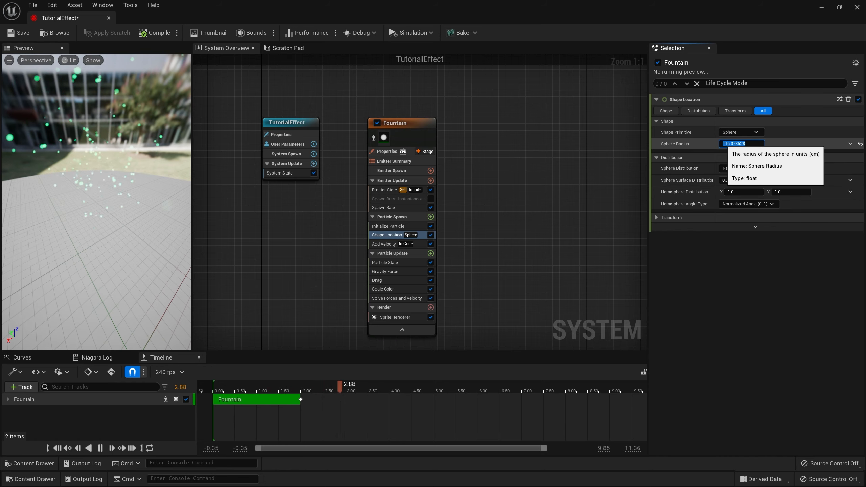
{"action": "key", "text": "Return"}
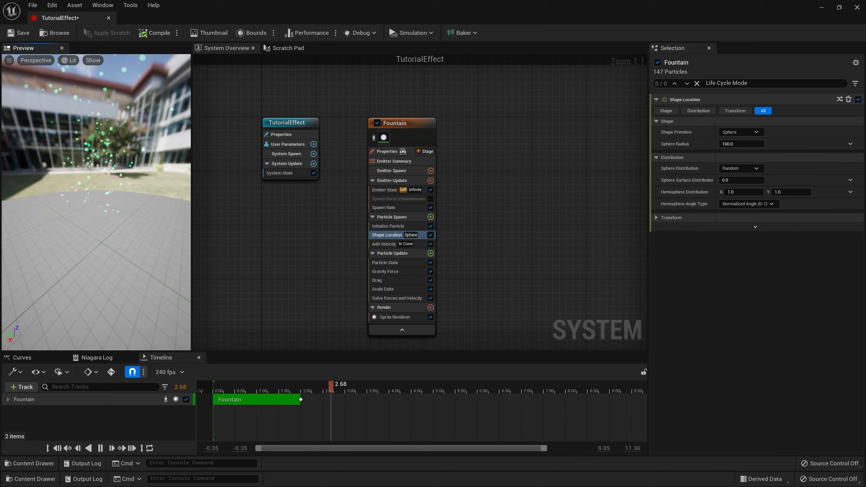
{"action": "left_click", "coordinate": [726, 144]}
{"action": "key", "text": "Return"}
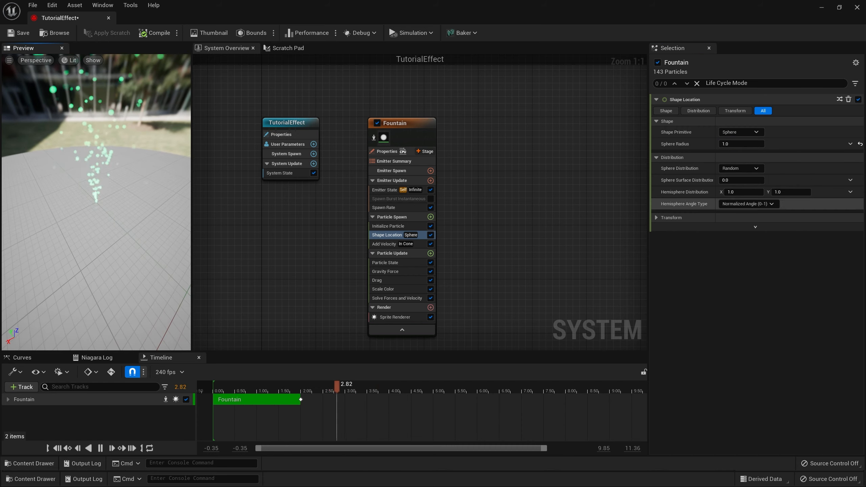
Step: Set the Add Velocity speed range to a Minimum of 100.0 and a Maximum of 200.0
{"action": "left_click", "coordinate": [384, 243]}
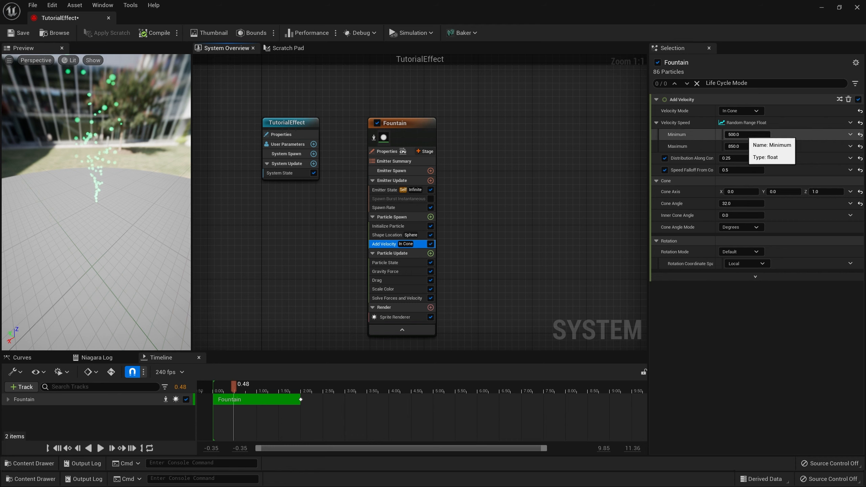
{"action": "left_click", "coordinate": [746, 134]}
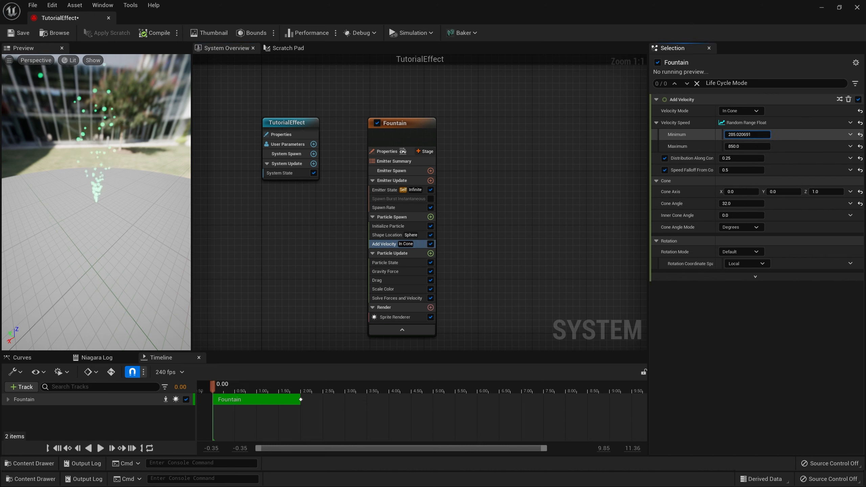
{"action": "type", "text": "100.0"}
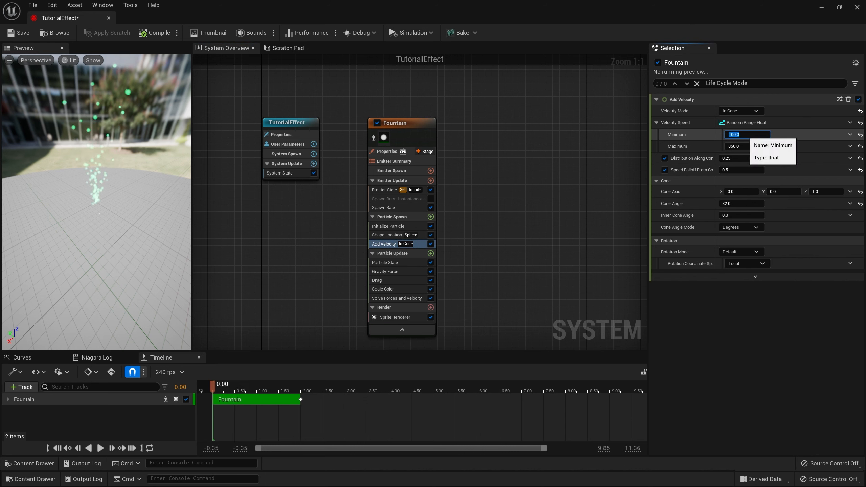
{"action": "key", "text": "Tab"}
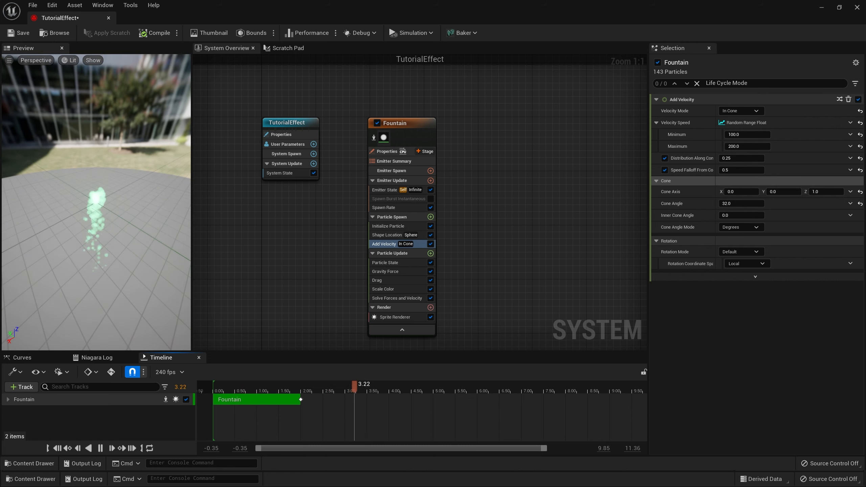
Step: Try an Add Velocity speed range of 1000.0 to 50000.0, and undo the speed edits back to the original range
{"action": "left_click", "coordinate": [748, 134]}
{"action": "type", "text": "1000"}
{"action": "key", "text": "Return"}
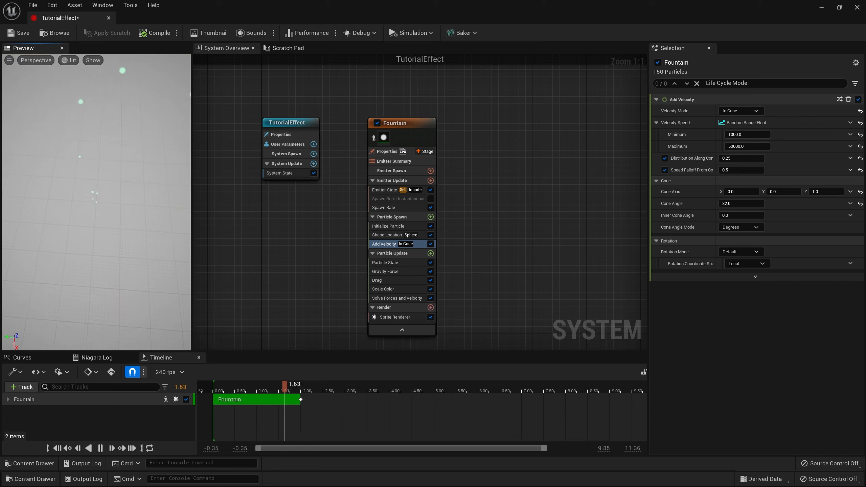
{"action": "key", "text": "ctrl+z"}
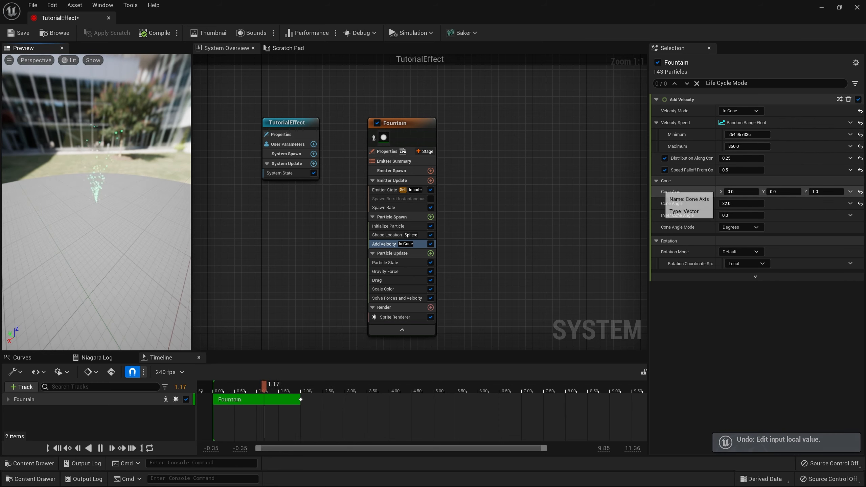
{"action": "key", "text": "ctrl+z"}
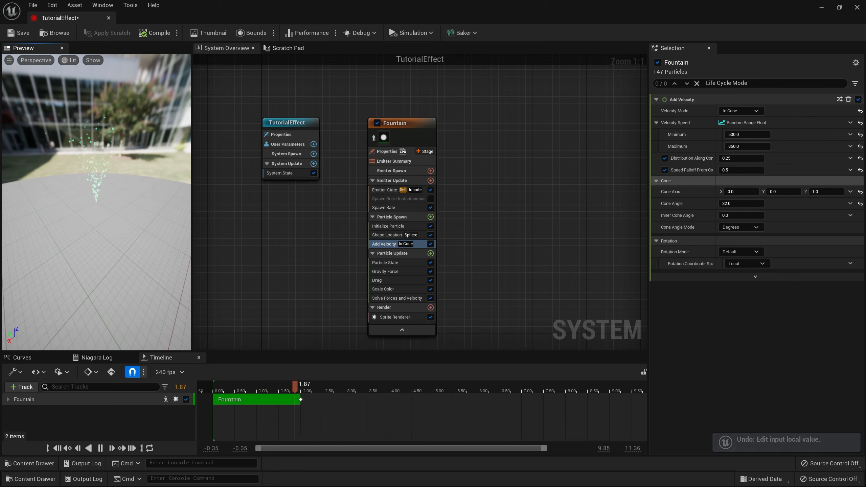
Step: Try widening the Add Velocity Cone Angle to about 120 degrees and view the particle spread
{"action": "left_click_drag", "start_coordinate": [728, 204], "coordinate": [737, 203]}
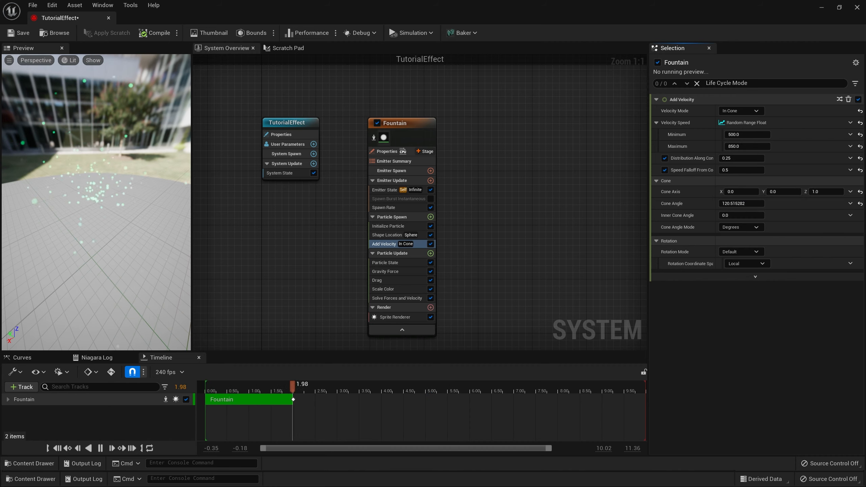
{"action": "left_click_drag", "start_coordinate": [102, 211], "coordinate": [123, 239]}
Step: Disable the Gravity Force module to preview the particles without gravity, and enable it again
{"action": "left_click", "coordinate": [386, 272]}
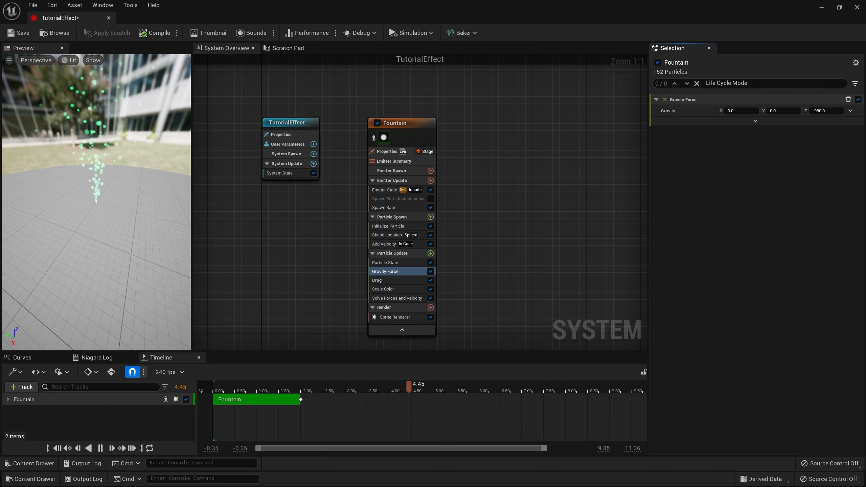
{"action": "left_click", "coordinate": [430, 272]}
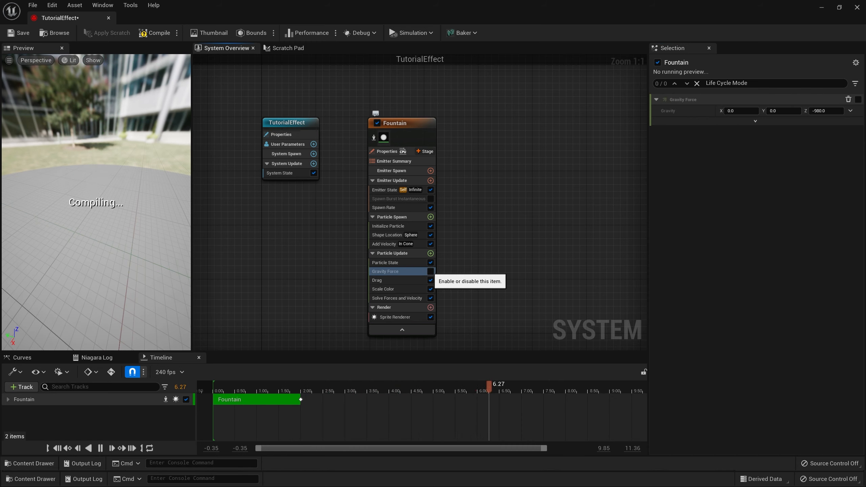
{"action": "left_click_drag", "start_coordinate": [95, 205], "coordinate": [98, 182]}
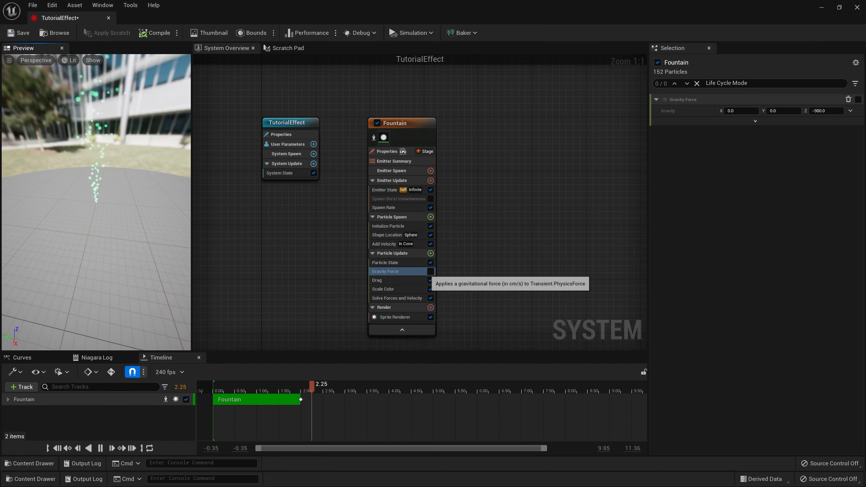
{"action": "left_click", "coordinate": [430, 272]}
Step: Adjust the Drag value in the Drag module under Particle Update
{"action": "left_click", "coordinate": [394, 280]}
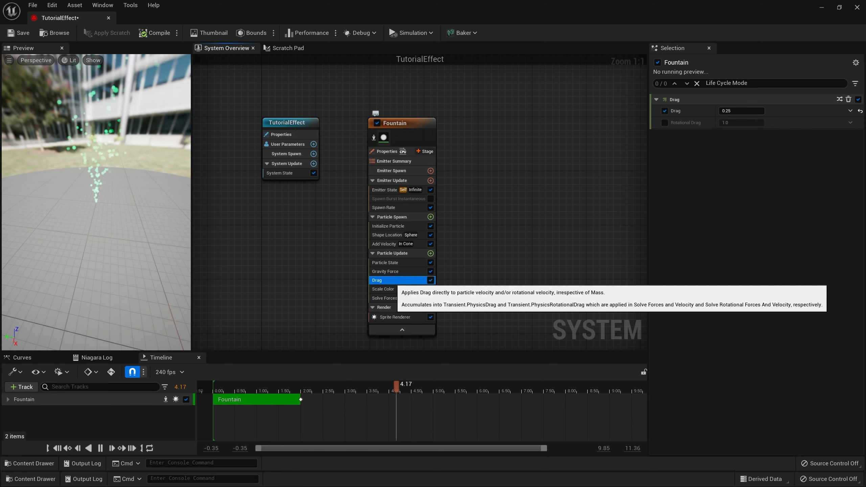
{"action": "left_click", "coordinate": [731, 111]}
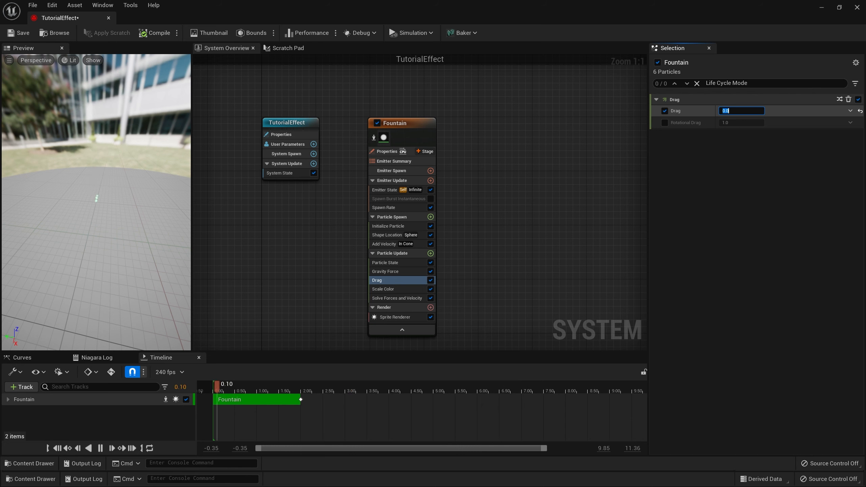
Step: Enlarge the Scale Alpha curve in the Scale Color module and examine its start and end keys
{"action": "left_click", "coordinate": [383, 289]}
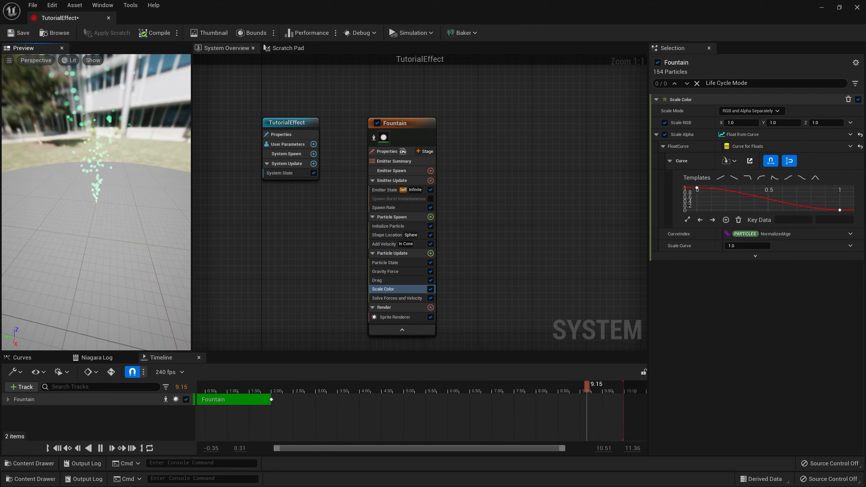
{"action": "left_click_drag", "start_coordinate": [648, 232], "coordinate": [562, 239]}
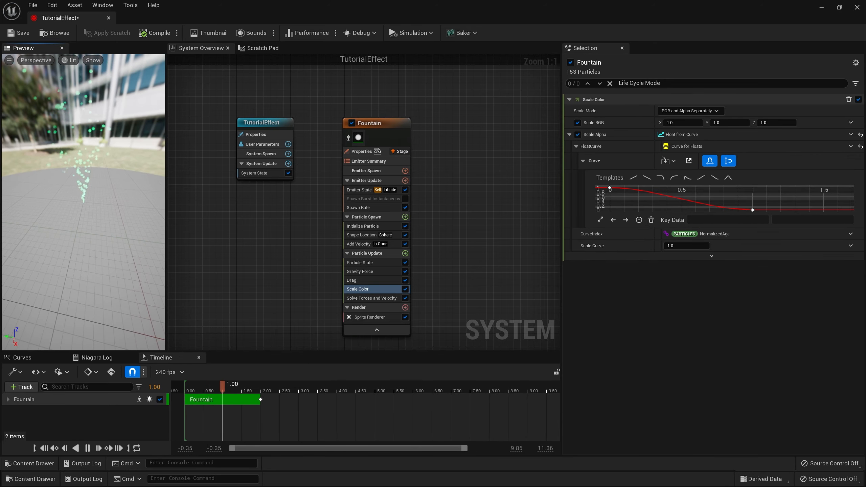
{"action": "left_click_drag", "start_coordinate": [716, 227], "coordinate": [716, 288]}
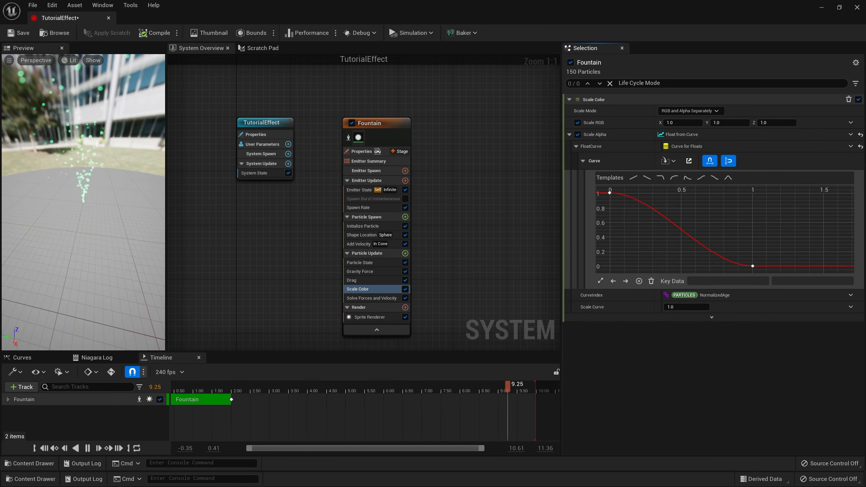
{"action": "mouse_move", "coordinate": [610, 193]}
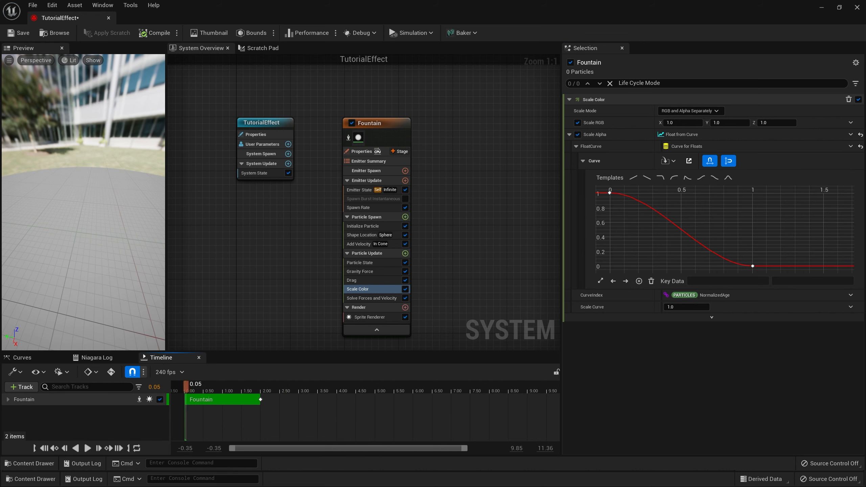
{"action": "mouse_move", "coordinate": [752, 266]}
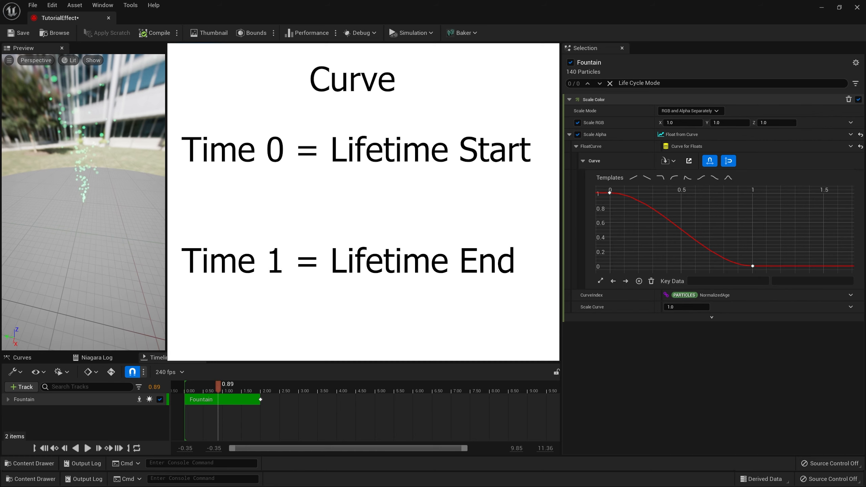
Step: Check the lifetime range in Initialize Particle and look through the Particle Update modules down to Solve Forces and Velocity
{"action": "left_click", "coordinate": [363, 205]}
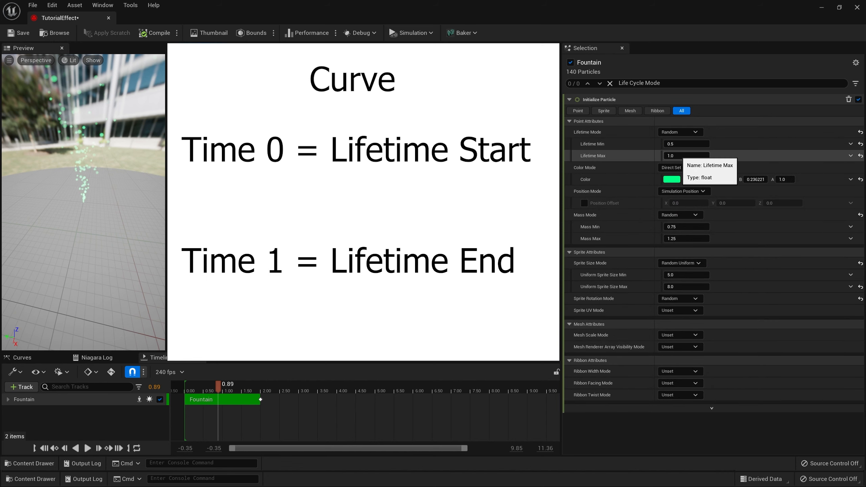
{"action": "left_click", "coordinate": [364, 257]}
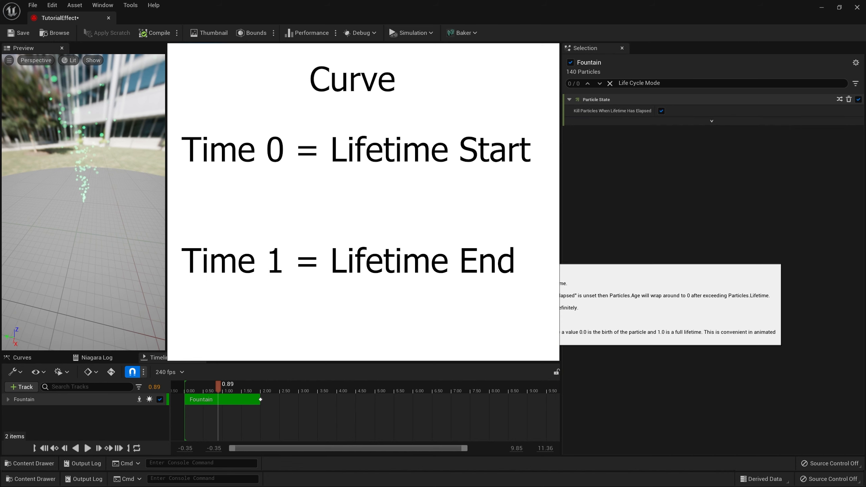
{"action": "left_click", "coordinate": [363, 271]}
{"action": "left_click", "coordinate": [363, 284]}
{"action": "left_click", "coordinate": [364, 296]}
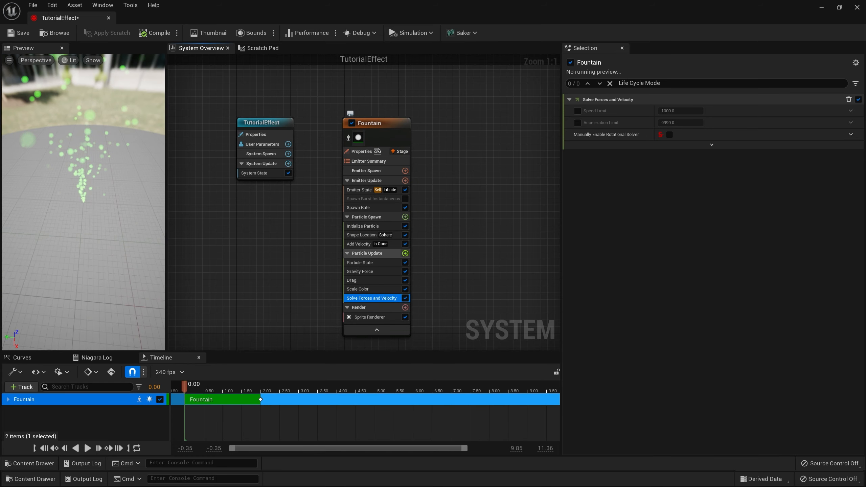
Step: Add a Color module to Particle Update and move it above Solve Forces and Velocity
{"action": "left_click", "coordinate": [405, 253]}
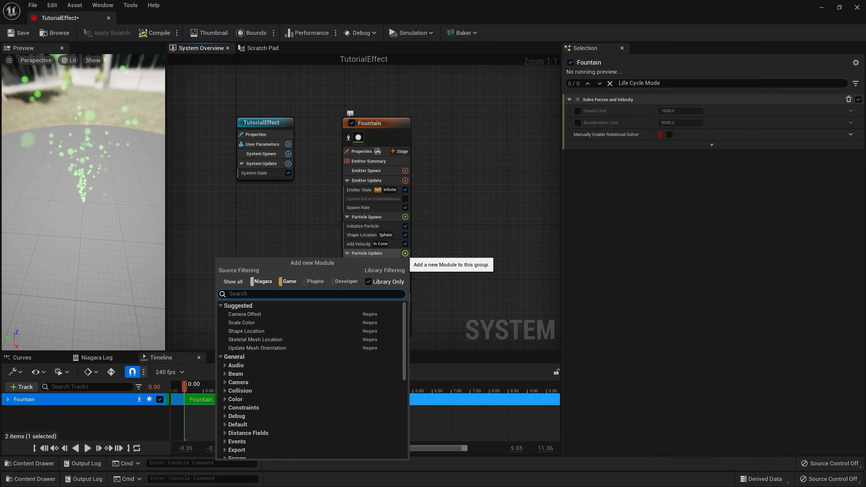
{"action": "type", "text": "colo"}
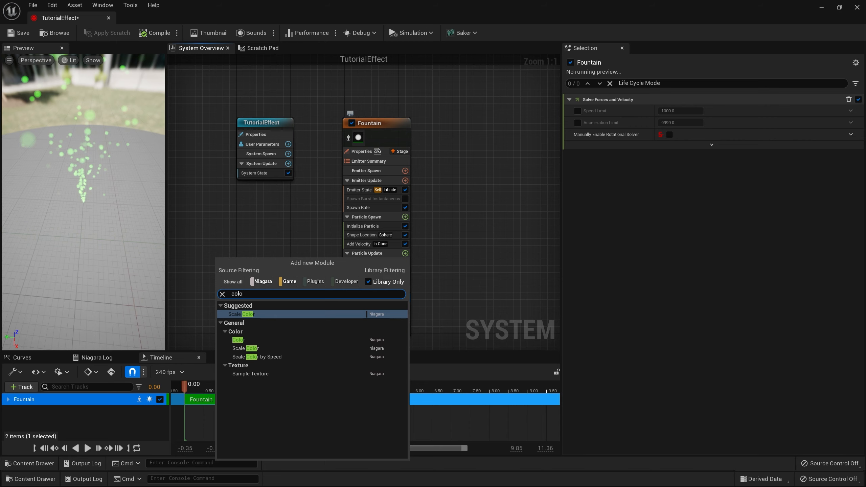
{"action": "left_click", "coordinate": [238, 340]}
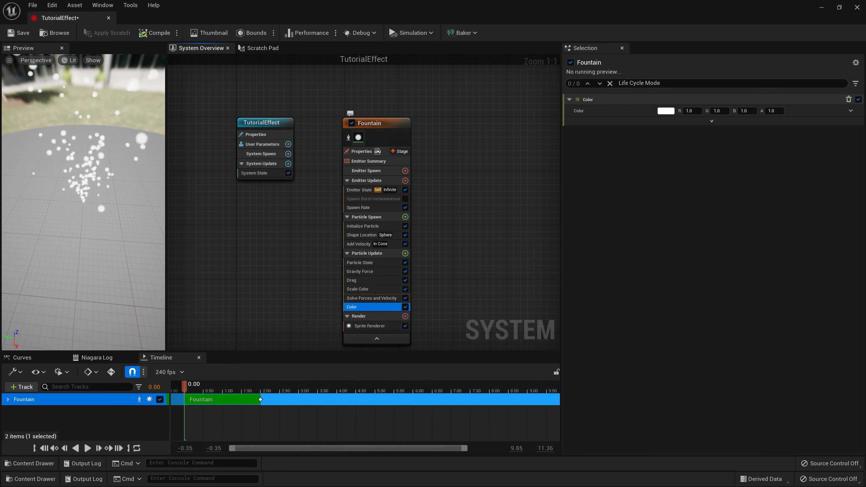
{"action": "left_click_drag", "start_coordinate": [368, 305], "coordinate": [371, 299]}
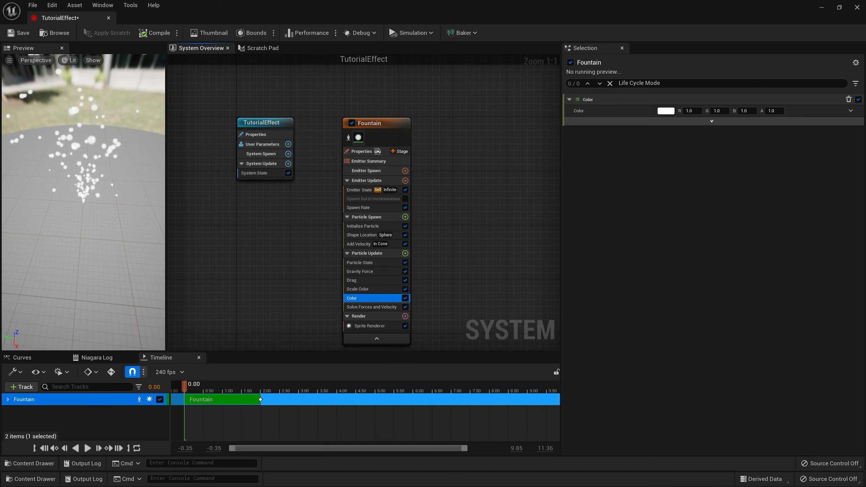
Step: Change the Color module's Color input to the Color from Curve dynamic input
{"action": "left_click", "coordinate": [607, 110]}
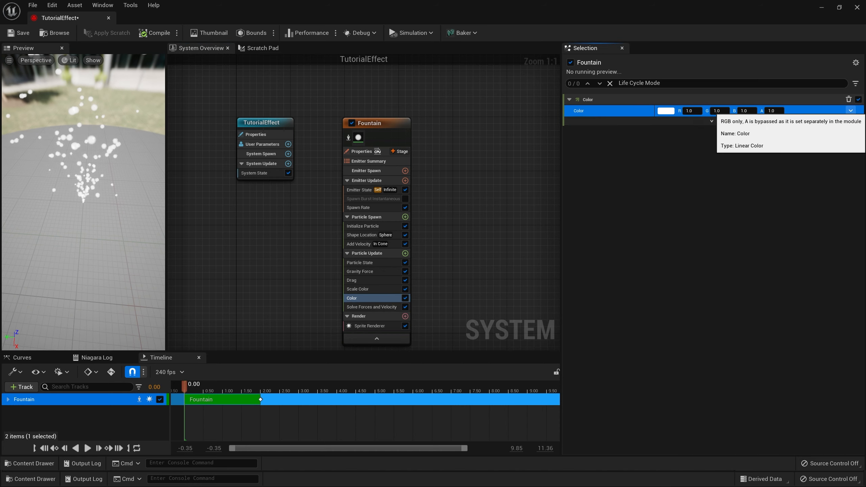
{"action": "left_click", "coordinate": [850, 110]}
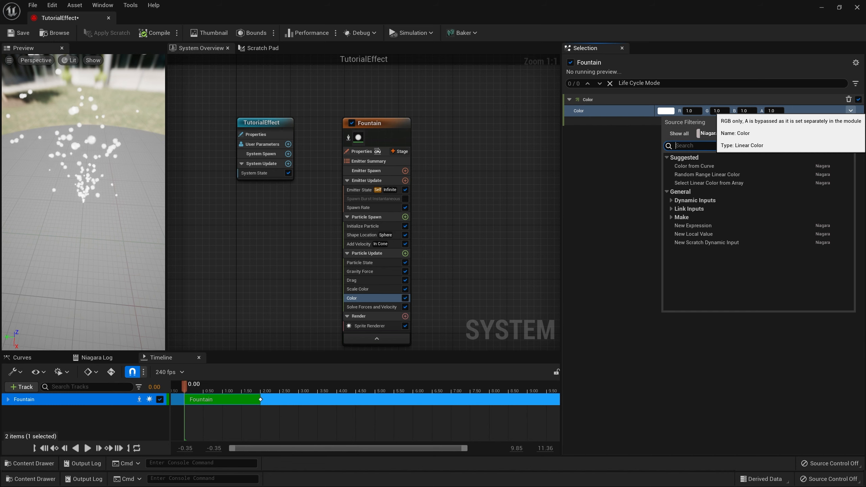
{"action": "type", "text": "color"}
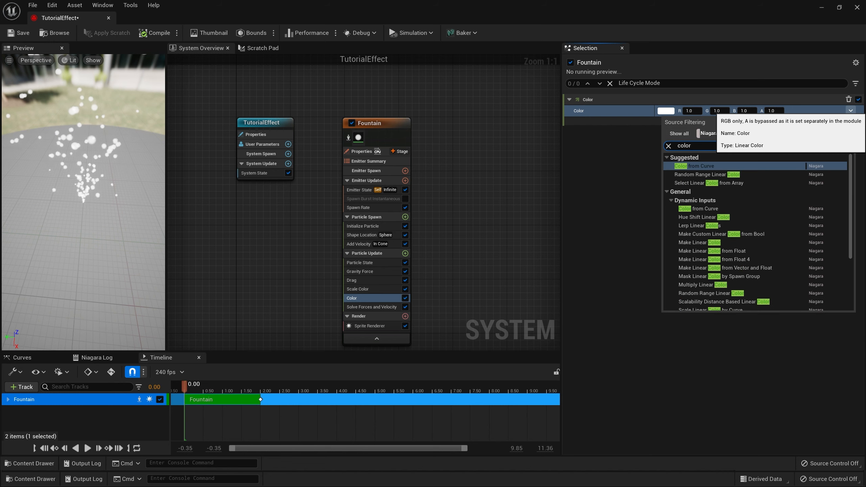
{"action": "key", "text": "Return"}
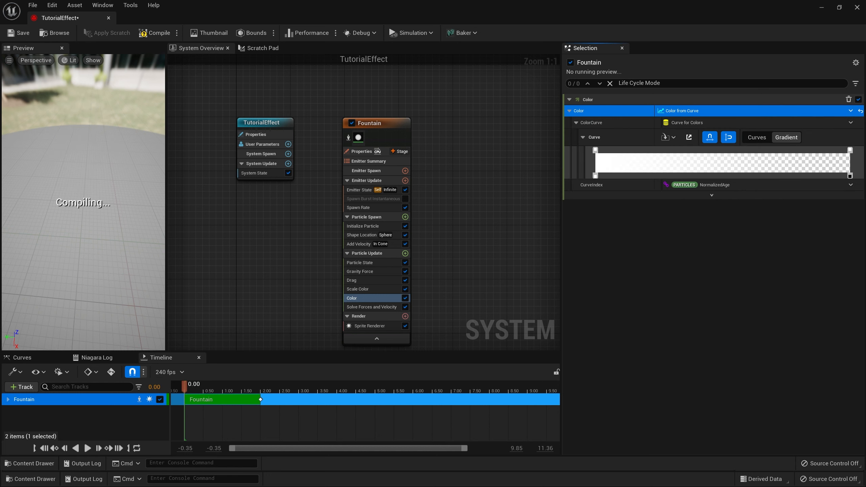
Step: Set the start color key of the Color module's gradient to a saturated blue, about R 0, G 0.16, B 1
{"action": "double_click", "coordinate": [595, 150]}
{"action": "left_click", "coordinate": [617, 215]}
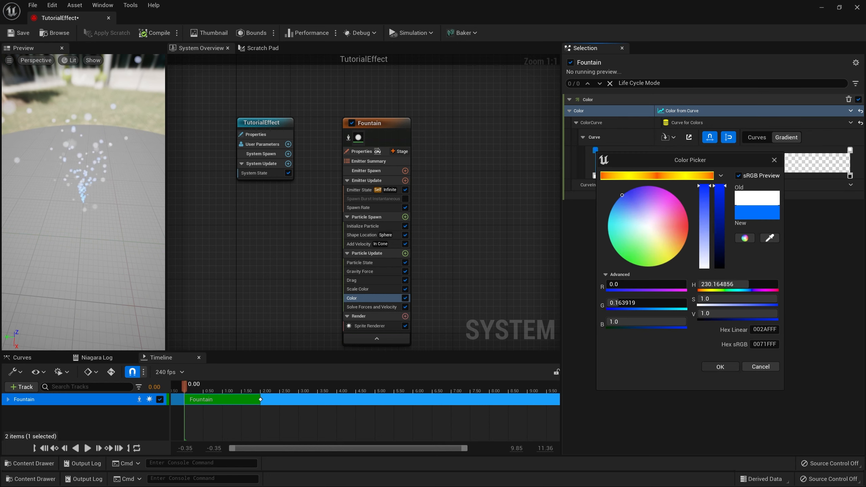
{"action": "left_click", "coordinate": [720, 366]}
{"action": "left_click", "coordinate": [576, 163]}
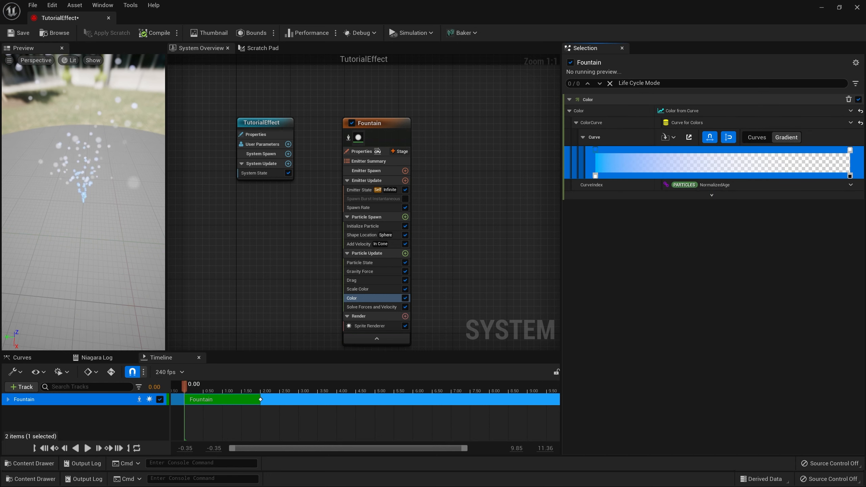
Step: Raise the blue start key's brightness value (V) to 200 so the particles glow
{"action": "double_click", "coordinate": [595, 149]}
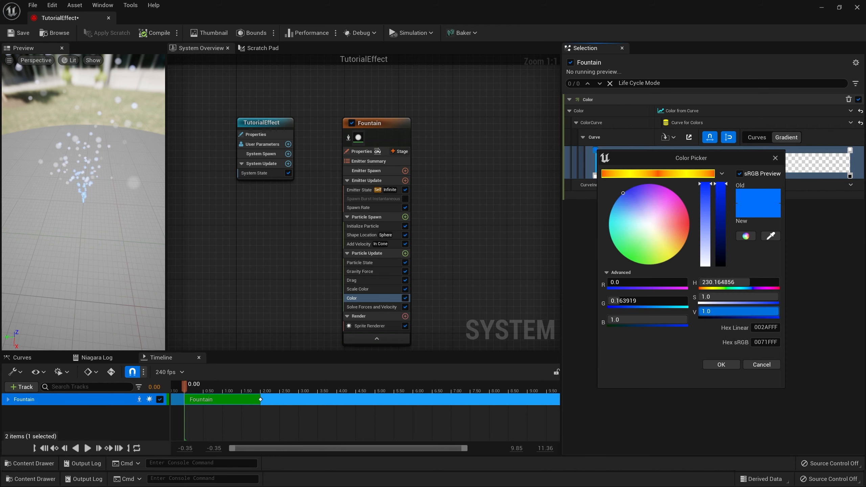
{"action": "left_click", "coordinate": [737, 312]}
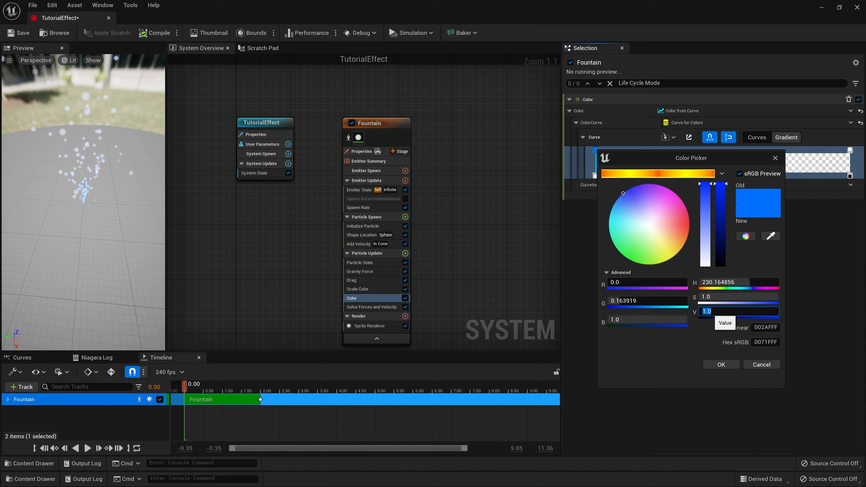
{"action": "key", "text": "Return"}
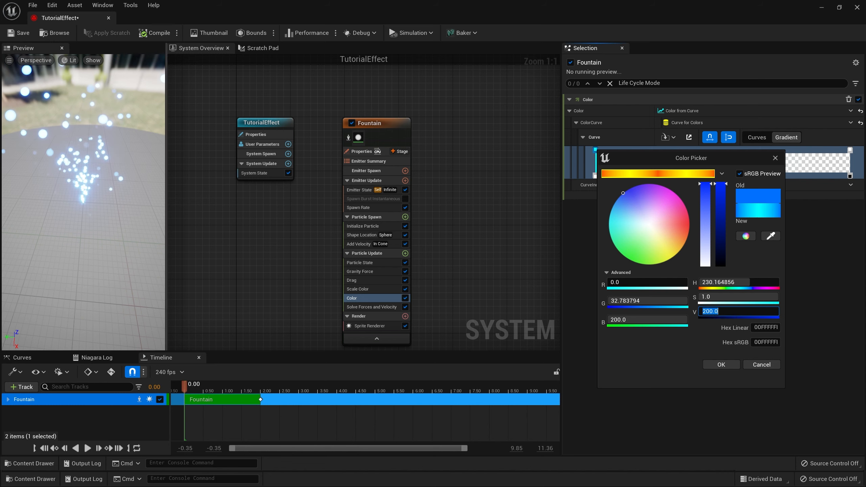
{"action": "left_click", "coordinate": [721, 364]}
Step: Set the gradient's end color key to a saturated yellow with a brightness value (V) of 200
{"action": "double_click", "coordinate": [850, 150]}
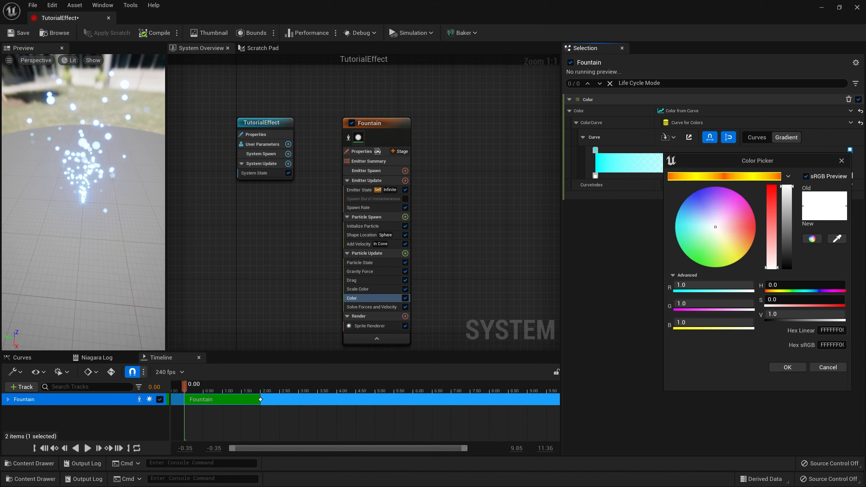
{"action": "mouse_move", "coordinate": [716, 227]}
{"action": "left_mouse_down"}
{"action": "mouse_move", "coordinate": [738, 302]}
{"action": "mouse_move", "coordinate": [759, 305]}
{"action": "left_mouse_up"}
{"action": "left_click", "coordinate": [784, 314]}
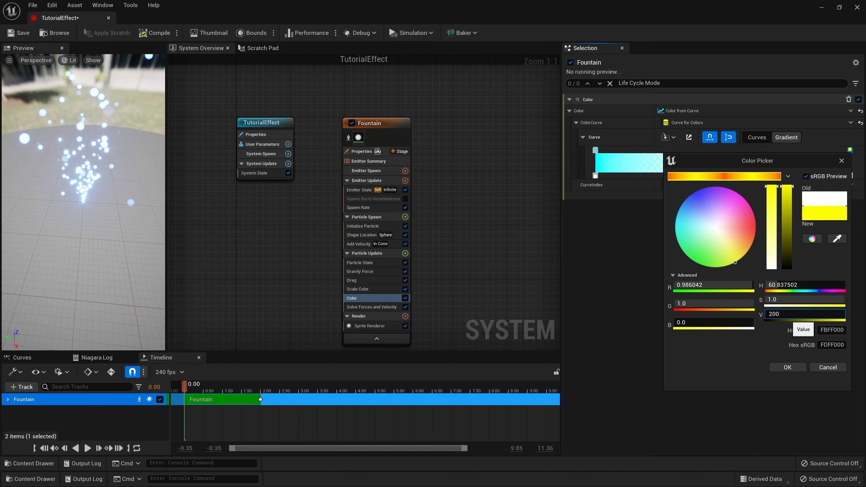
{"action": "key", "text": "Return"}
{"action": "left_click", "coordinate": [788, 367]}
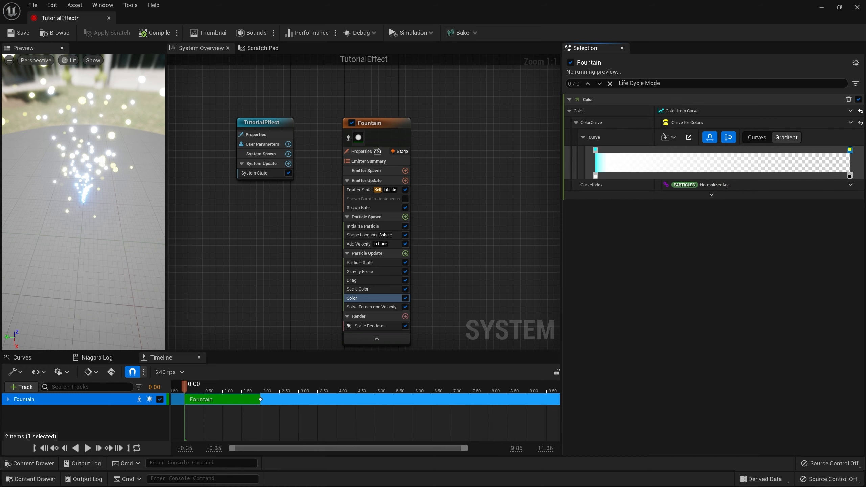
Step: Set the opacity of the gradient's end alpha key to 1 and play the effect preview
{"action": "left_click", "coordinate": [723, 163]}
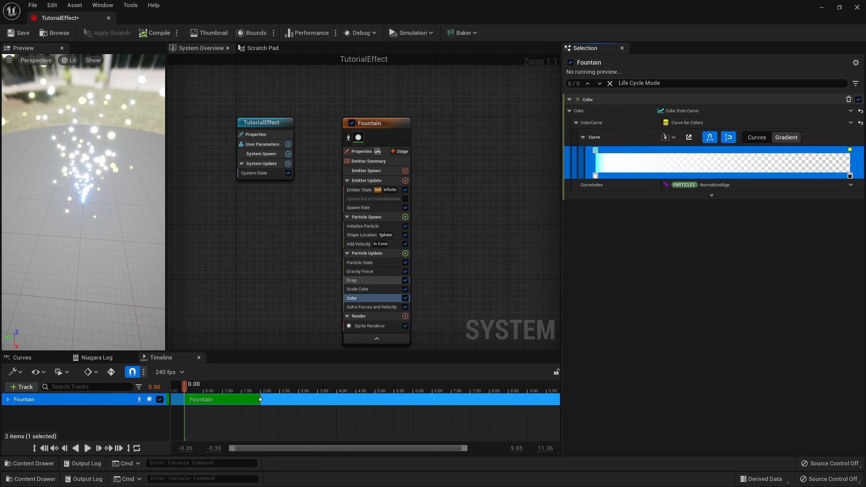
{"action": "right_click", "coordinate": [850, 176]}
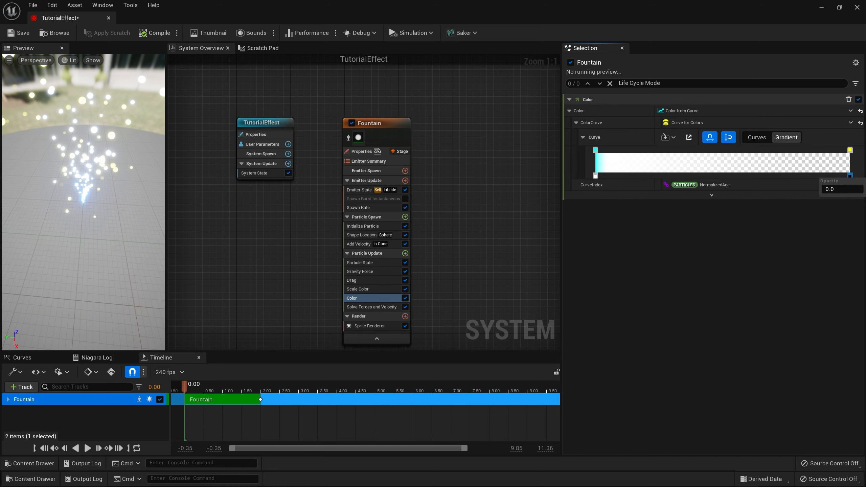
{"action": "type", "text": "1"}
{"action": "key", "text": "Return"}
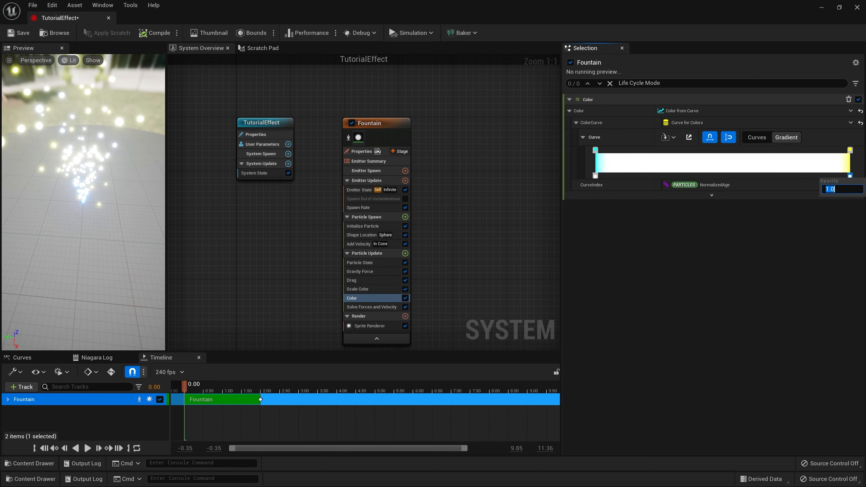
{"action": "key", "text": "space"}
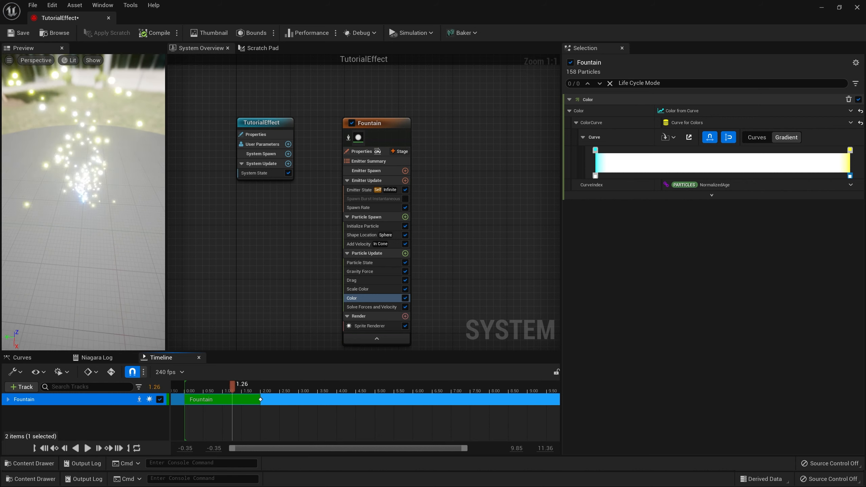
{"action": "key", "text": "space"}
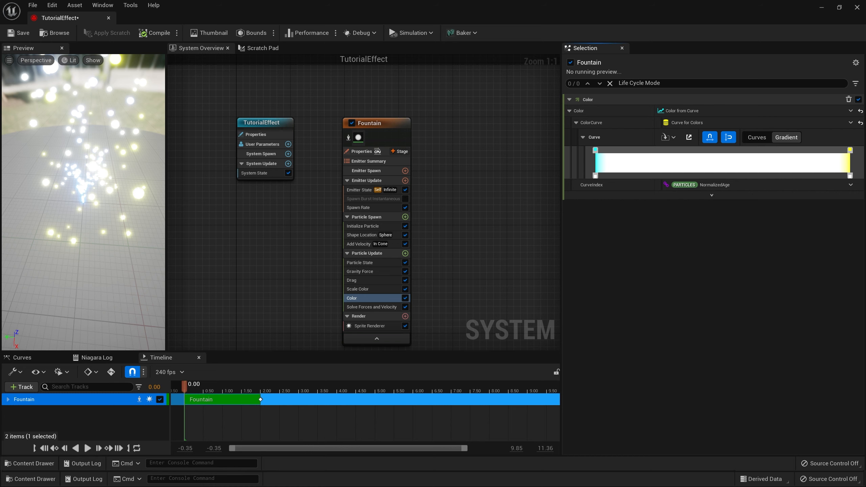
Step: Try the yellow color key close to the gradient's start and then near its middle, and scrub the preview timeline back
{"action": "left_click_drag", "start_coordinate": [850, 150], "coordinate": [603, 150]}
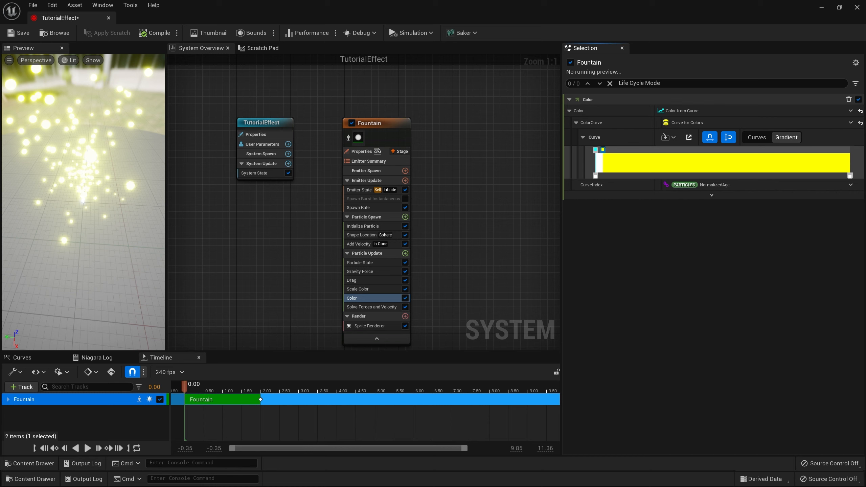
{"action": "left_click_drag", "start_coordinate": [603, 149], "coordinate": [712, 149]}
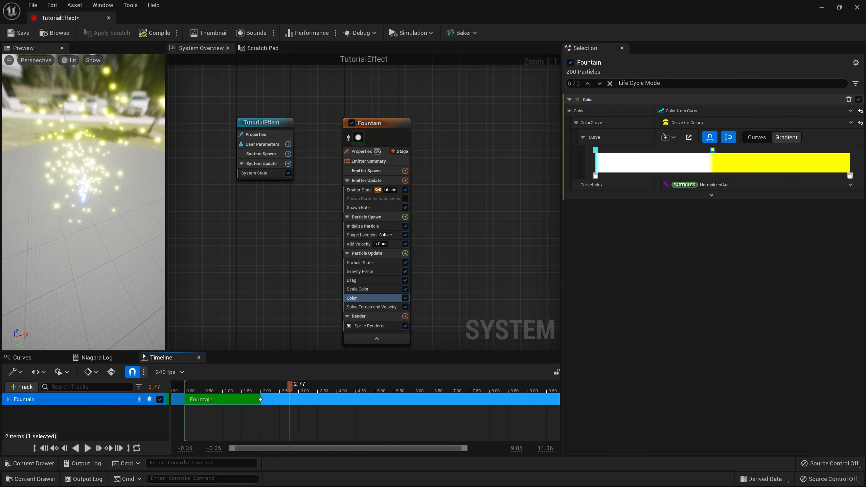
{"action": "left_click_drag", "start_coordinate": [290, 385], "coordinate": [229, 385]}
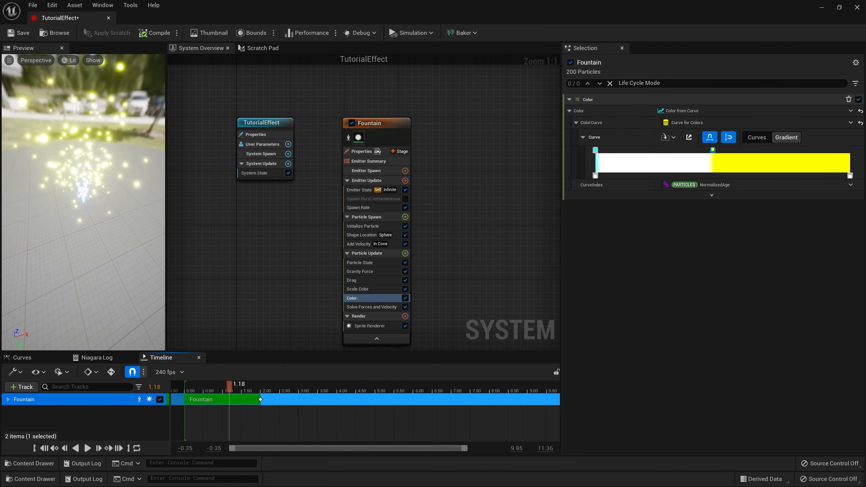
Step: Set the opacity of the gradient's end alpha key to 0
{"action": "left_click", "coordinate": [850, 175]}
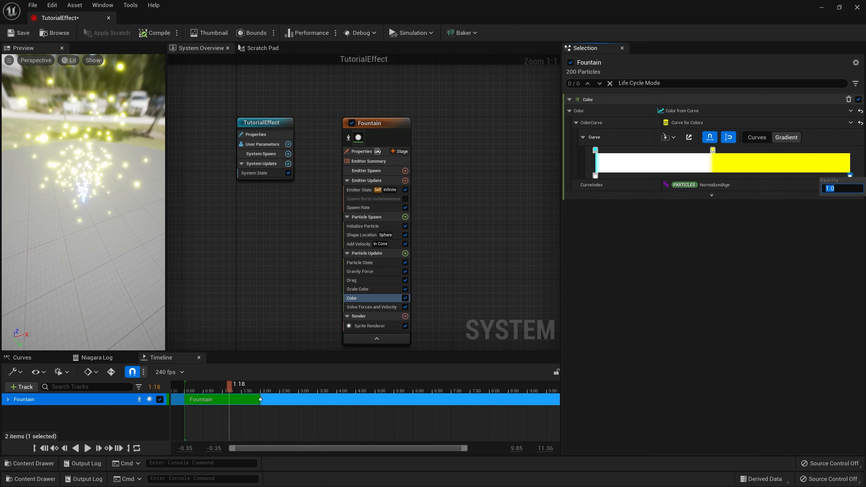
{"action": "type", "text": "0"}
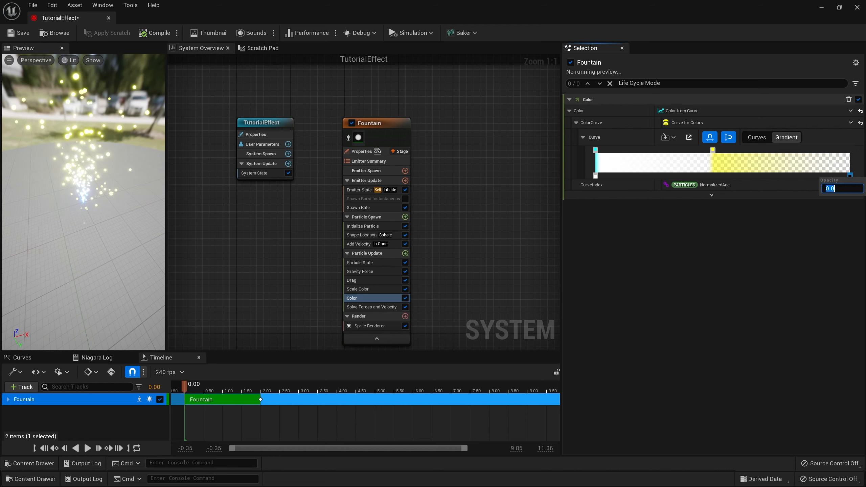
{"action": "key", "text": "Return"}
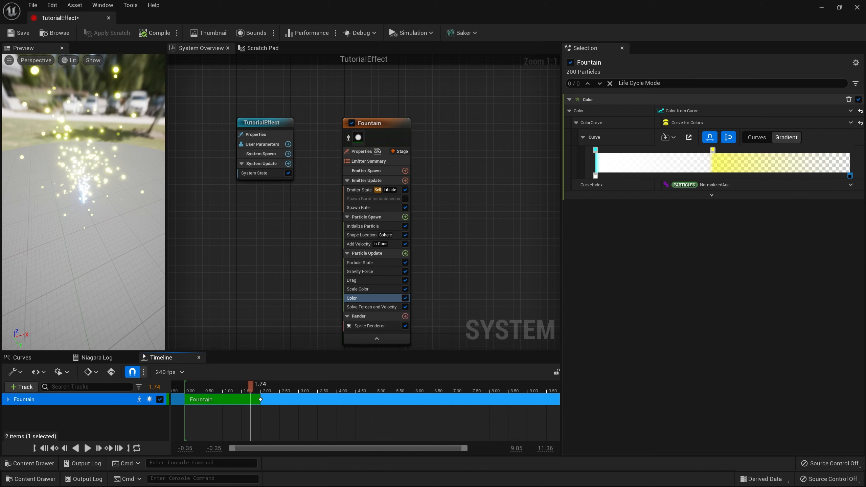
Step: Try the end opacity key at the gradient's middle, undo that move, and return the yellow color key to the gradient's end
{"action": "left_click", "coordinate": [850, 176]}
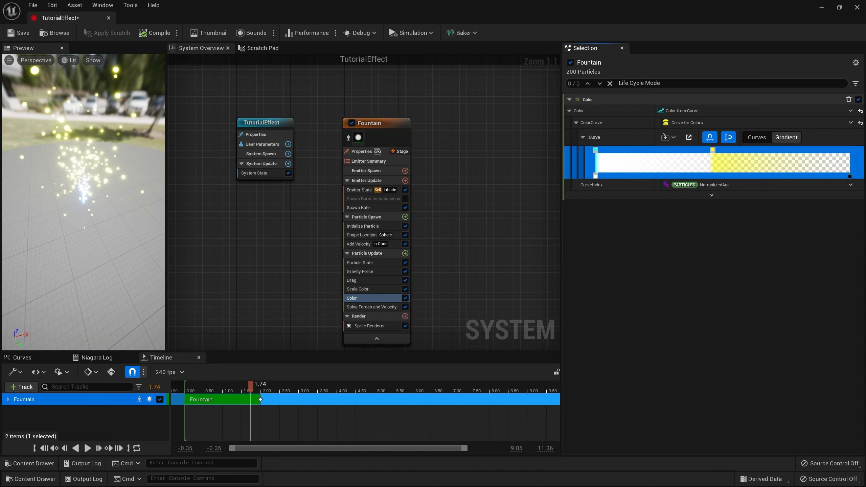
{"action": "left_click_drag", "start_coordinate": [850, 176], "coordinate": [712, 176]}
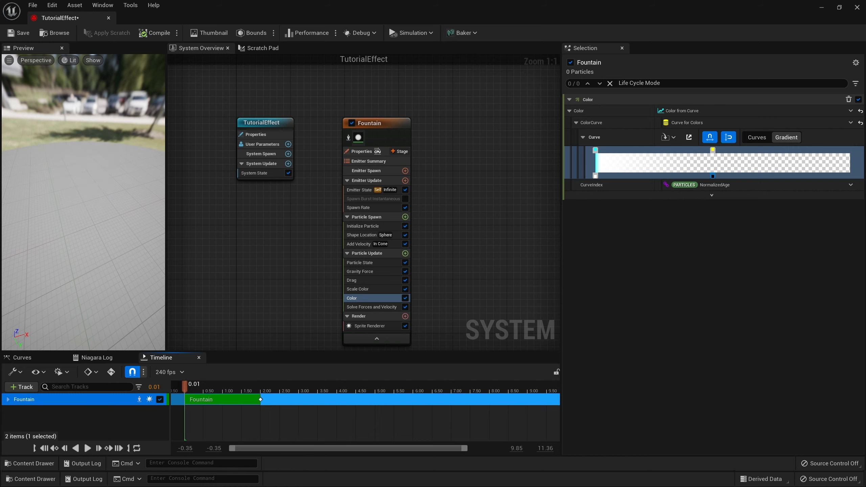
{"action": "key", "text": "ctrl+z"}
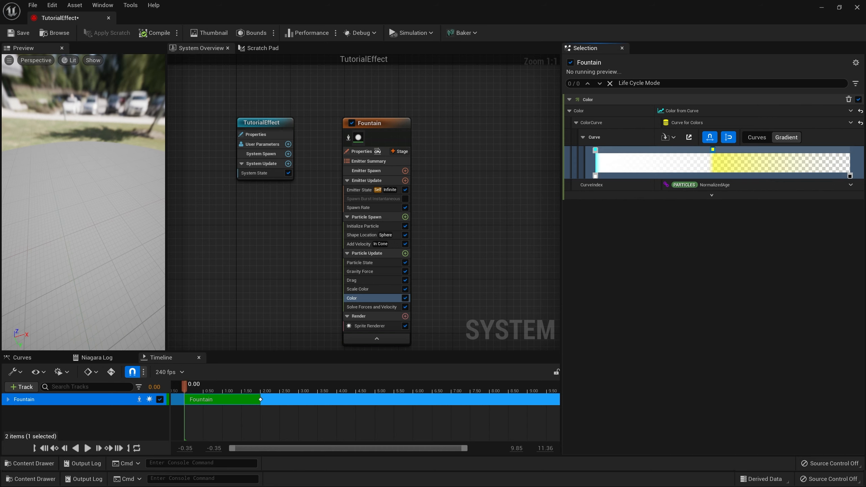
{"action": "left_click_drag", "start_coordinate": [712, 150], "coordinate": [848, 149]}
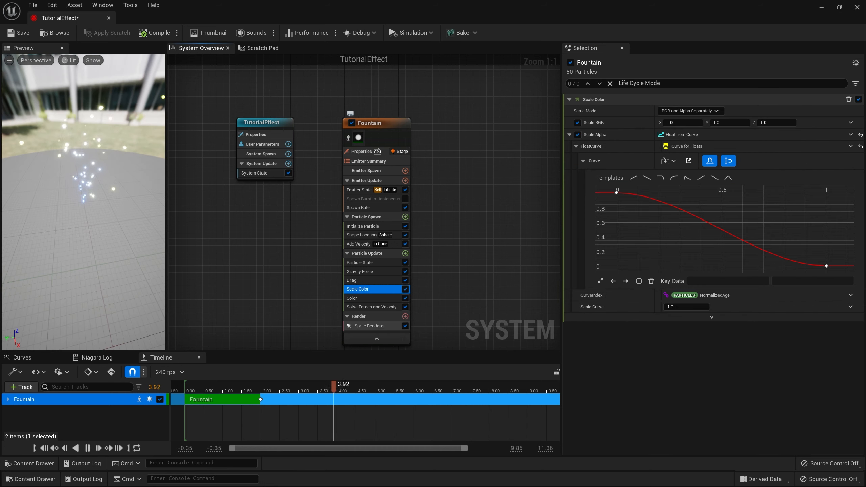
Step: Examine the Sprite Renderer's material choices and its Facing Mode and Alignment options without changing them
{"action": "left_click", "coordinate": [370, 325]}
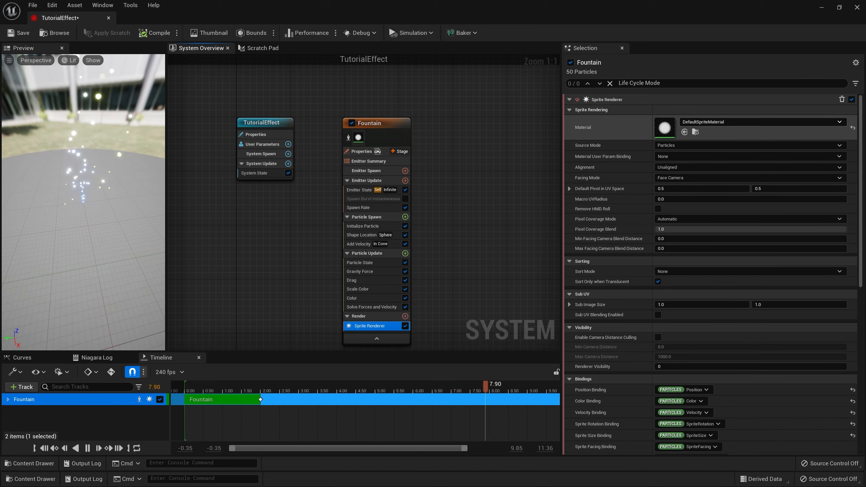
{"action": "left_click", "coordinate": [750, 122]}
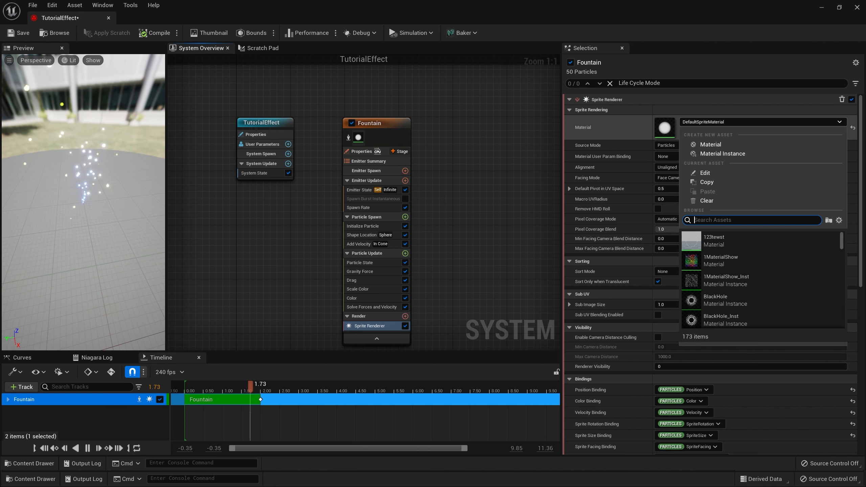
{"action": "key", "text": "Escape"}
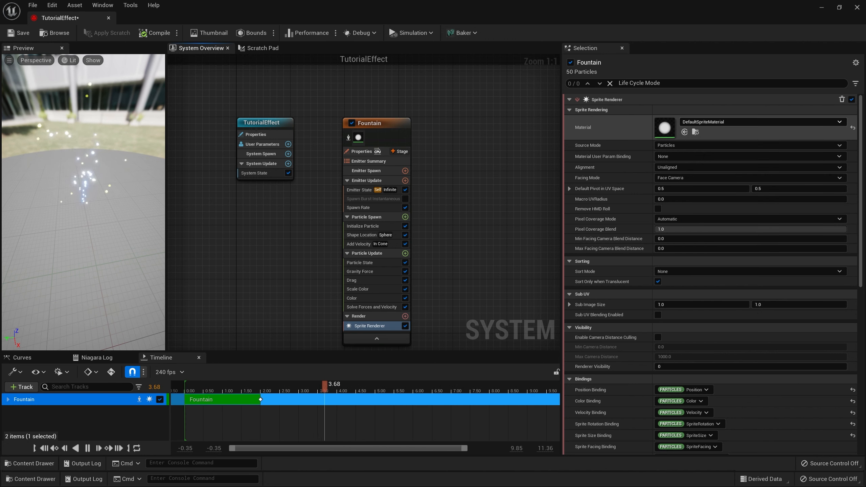
{"action": "left_click", "coordinate": [750, 177]}
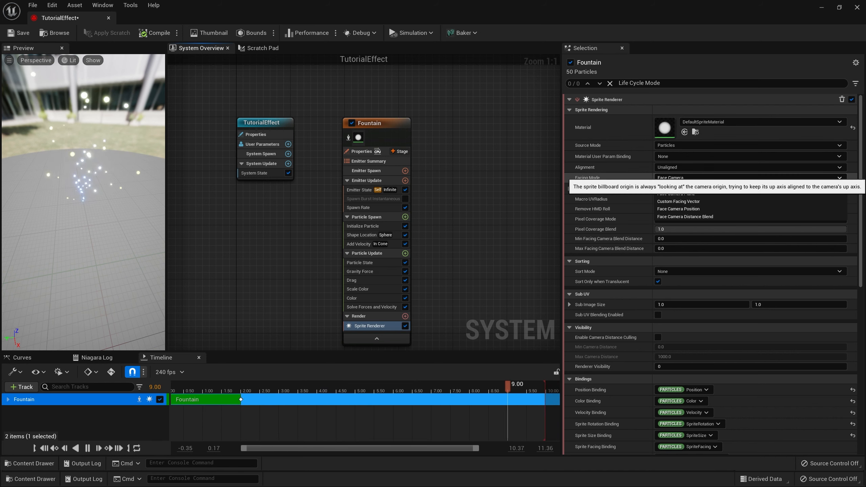
{"action": "left_click", "coordinate": [750, 175]}
{"action": "left_click", "coordinate": [750, 168]}
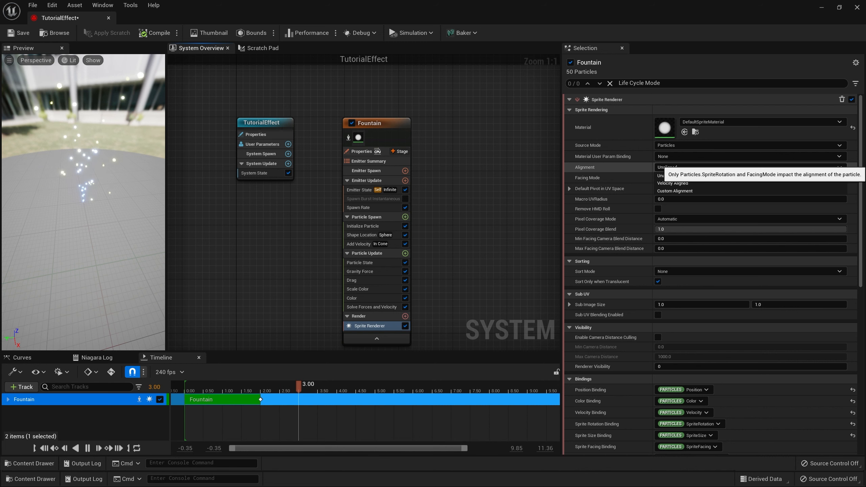
{"action": "left_click", "coordinate": [750, 166]}
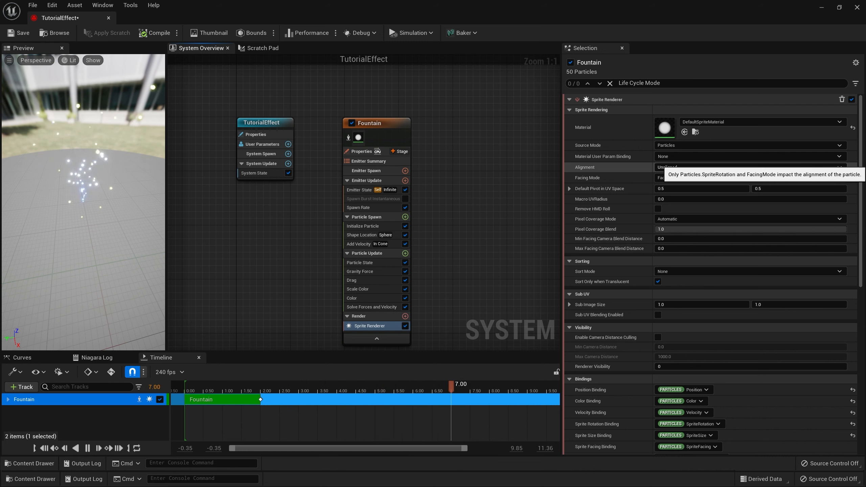
{"action": "left_click", "coordinate": [750, 166]}
{"action": "left_click", "coordinate": [750, 167]}
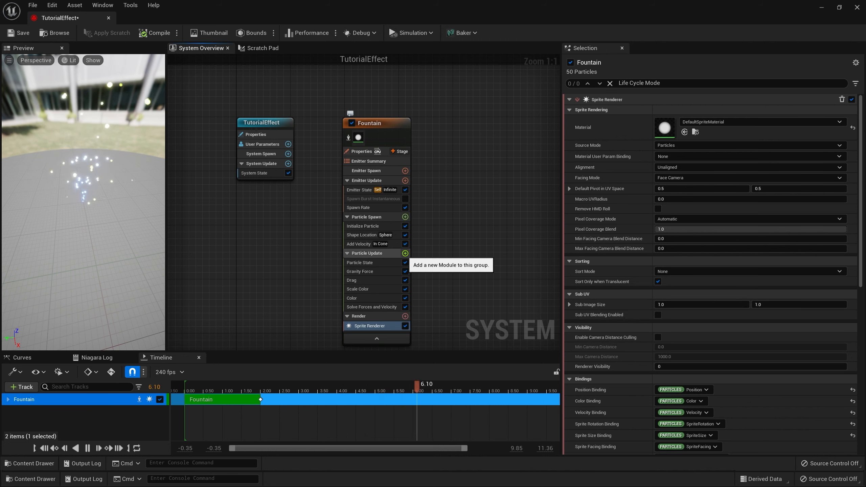
Step: Add a Vortex Force module to the Fountain emitter's Particle Update group
{"action": "left_click", "coordinate": [405, 253]}
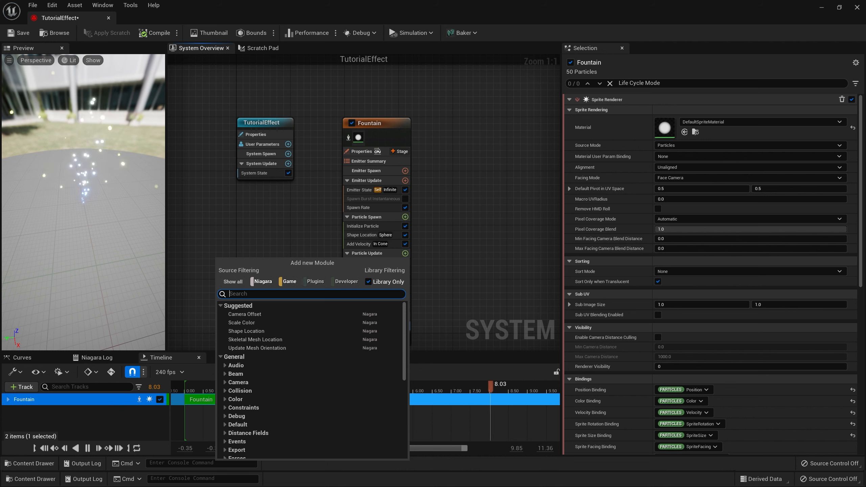
{"action": "type", "text": "v"}
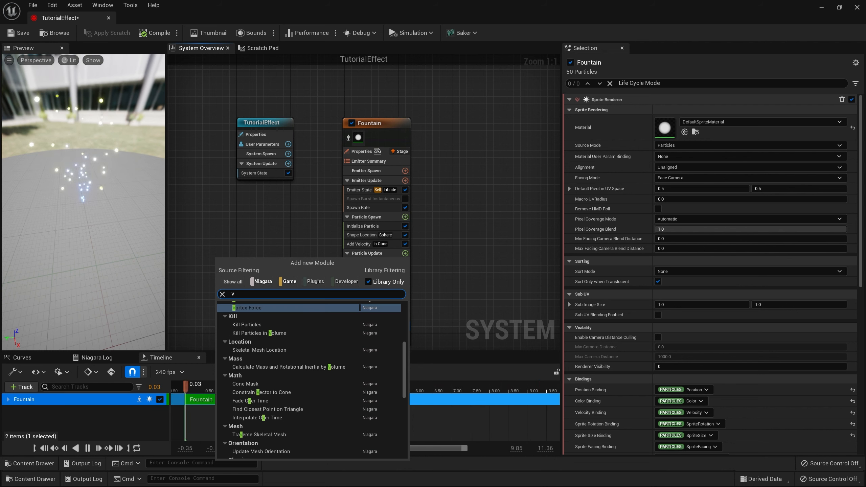
{"action": "type", "text": "ortex"}
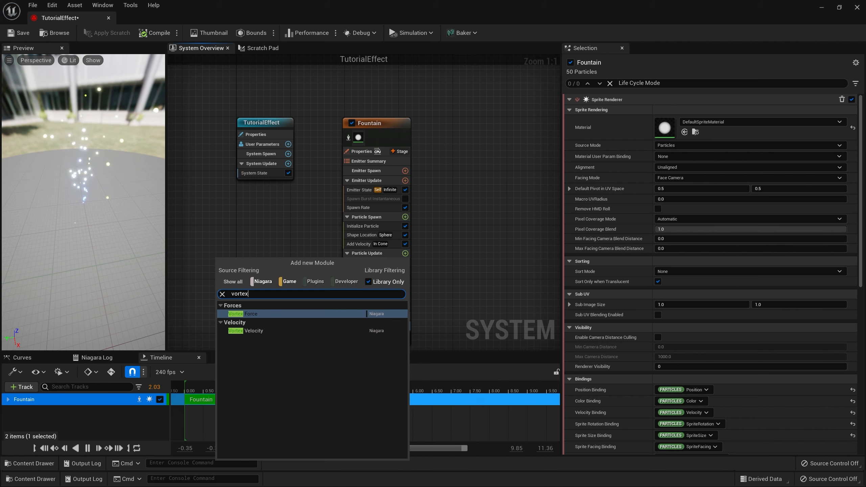
{"action": "key", "text": "Return"}
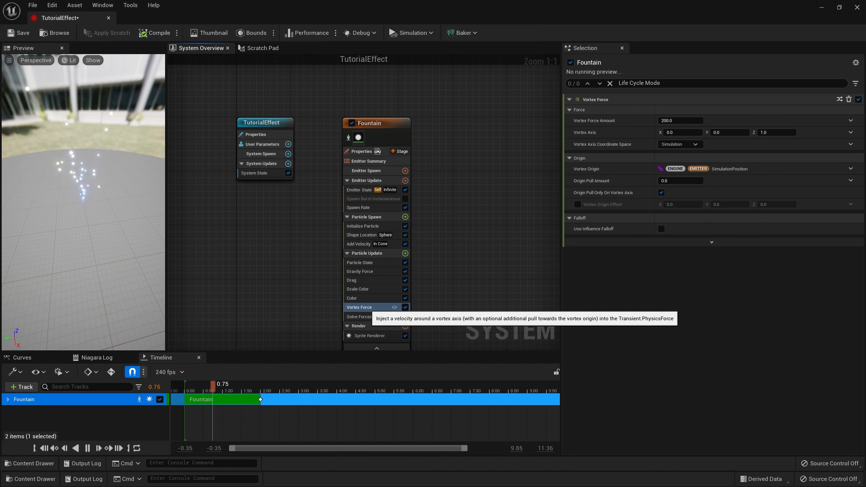
Step: Try a Vortex Force Amount of 2000 and check the particles' motion in the preview
{"action": "left_click_drag", "start_coordinate": [678, 120], "coordinate": [702, 120]}
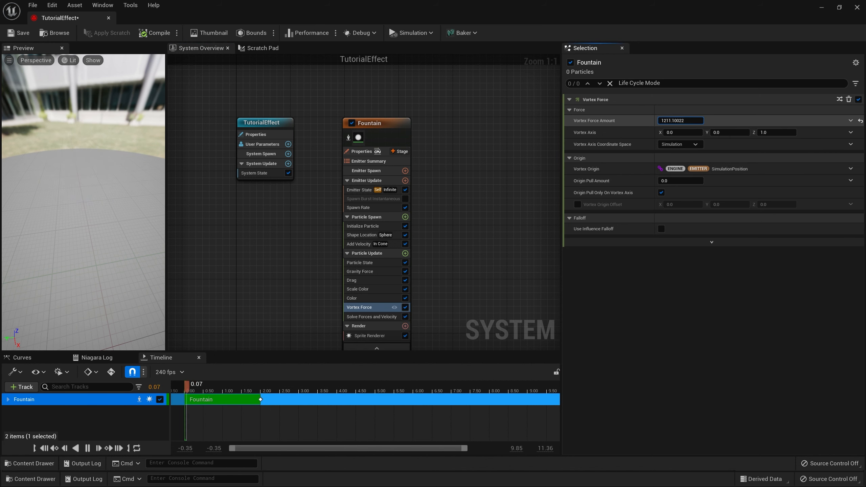
{"action": "left_click", "coordinate": [678, 120]}
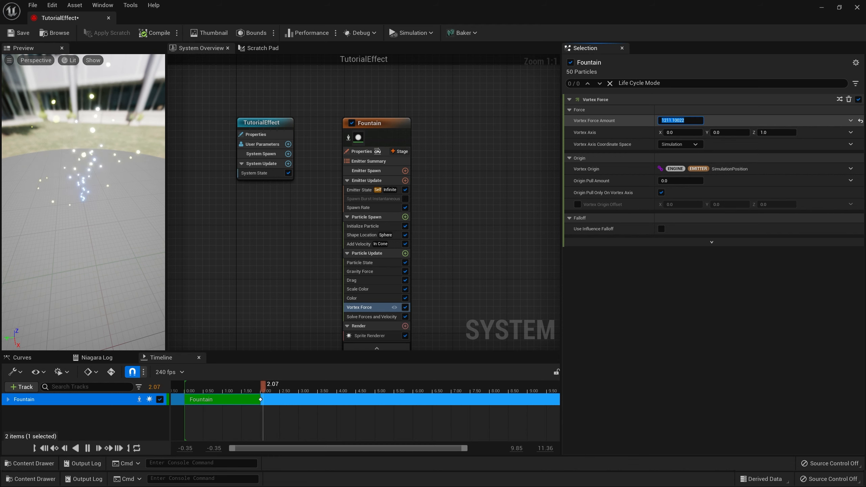
{"action": "type", "text": "2000"}
{"action": "key", "text": "Return"}
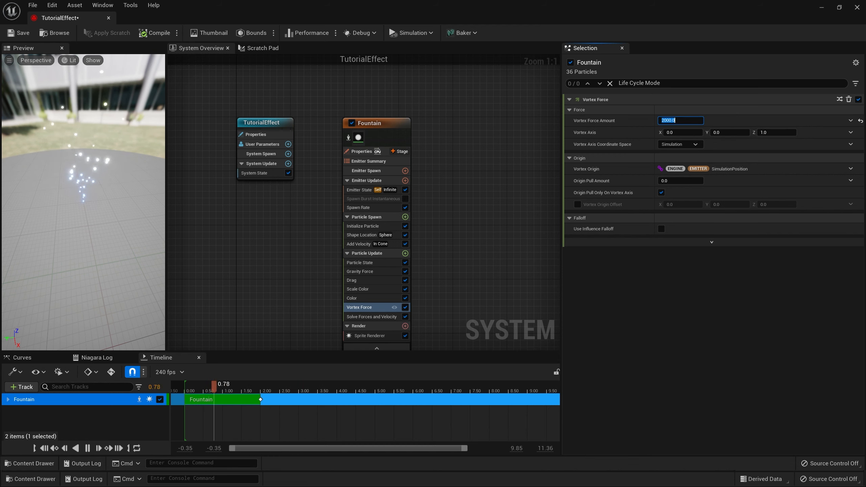
{"action": "left_click_drag", "start_coordinate": [84, 204], "coordinate": [106, 216]}
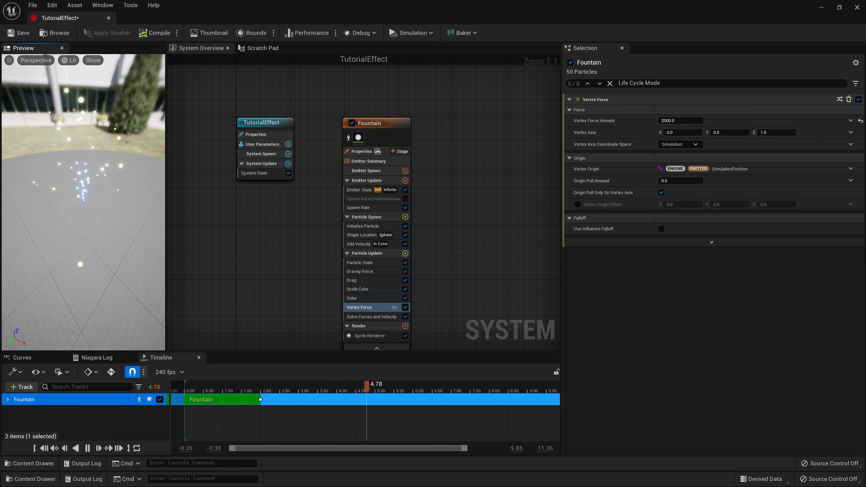
Step: Set the Add Velocity speed range to a minimum of 200 and maximum of 300, and disable the Gravity Force module
{"action": "left_click", "coordinate": [359, 244]}
{"action": "left_click", "coordinate": [685, 135]}
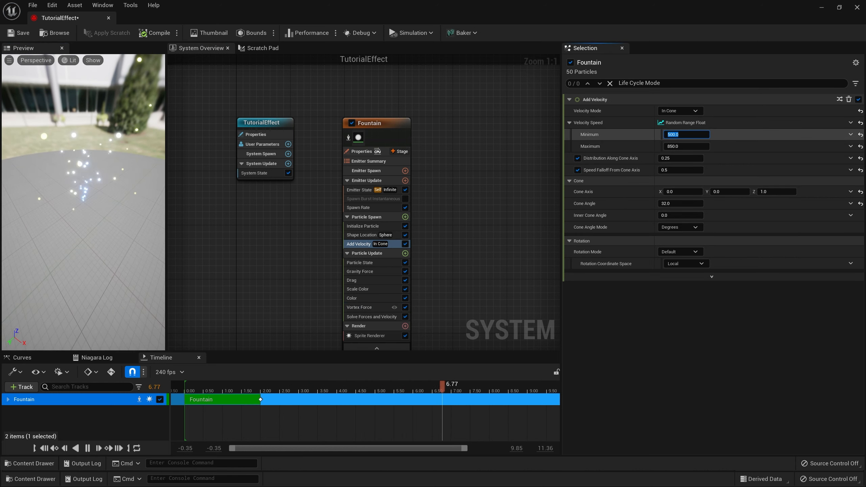
{"action": "type", "text": "200"}
{"action": "key", "text": "Tab"}
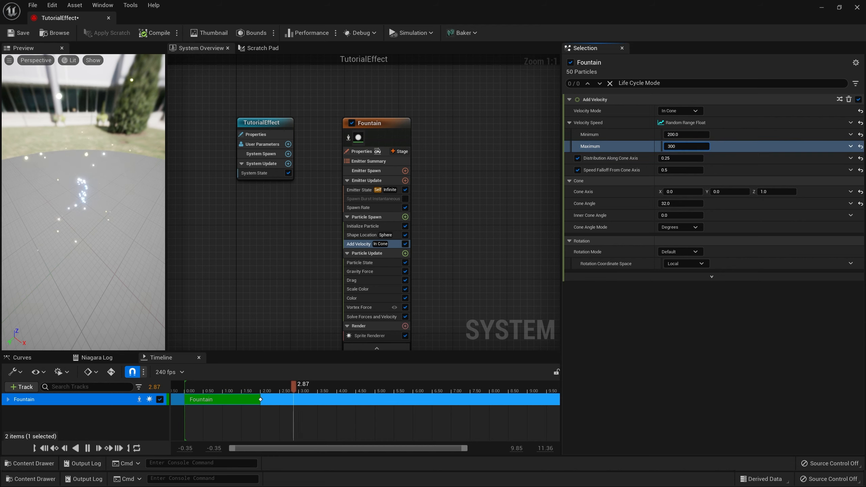
{"action": "left_click_drag", "start_coordinate": [120, 211], "coordinate": [152, 211]}
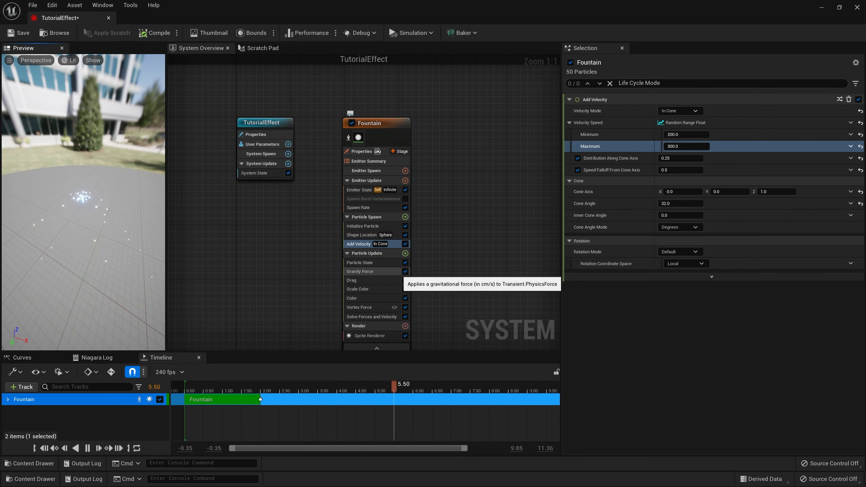
{"action": "left_click", "coordinate": [405, 271]}
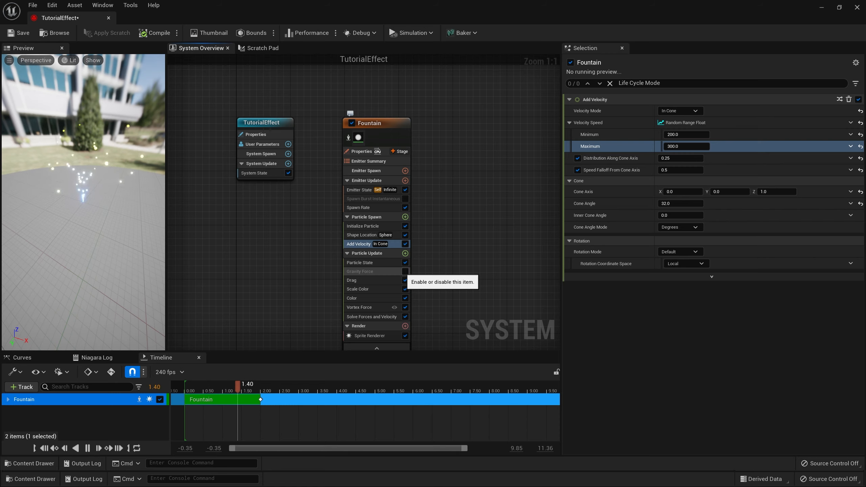
{"action": "left_click_drag", "start_coordinate": [84, 211], "coordinate": [102, 205]}
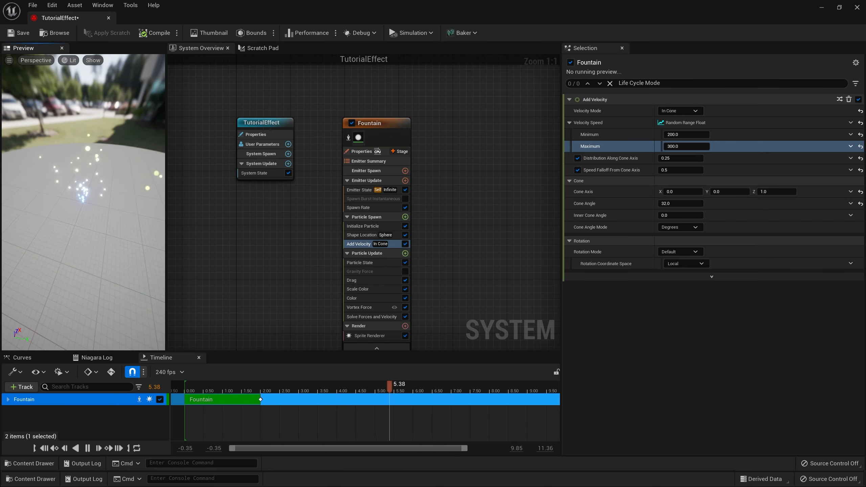
Step: Add a Scale Sprite Size module to the Fountain emitter's Particle Update group
{"action": "left_click", "coordinate": [405, 253]}
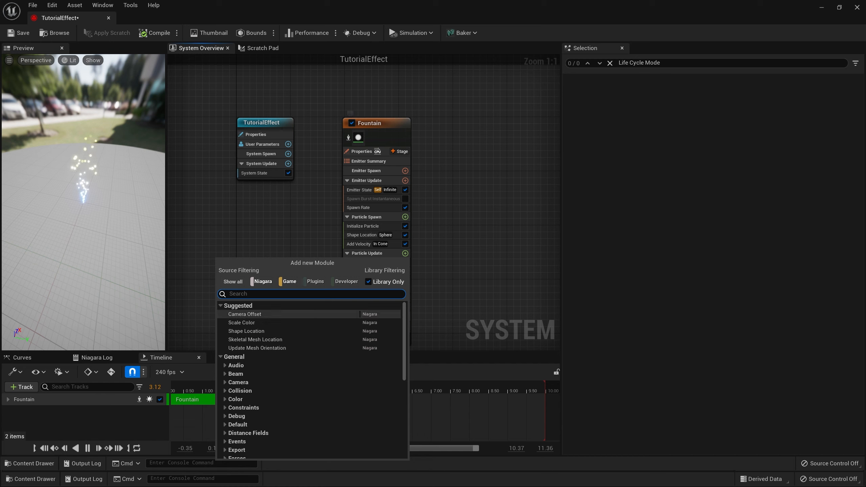
{"action": "scroll", "coordinate": [314, 335], "scroll_direction": "down", "scroll_amount": 8}
{"action": "scroll", "coordinate": [308, 338], "scroll_direction": "down", "scroll_amount": 3}
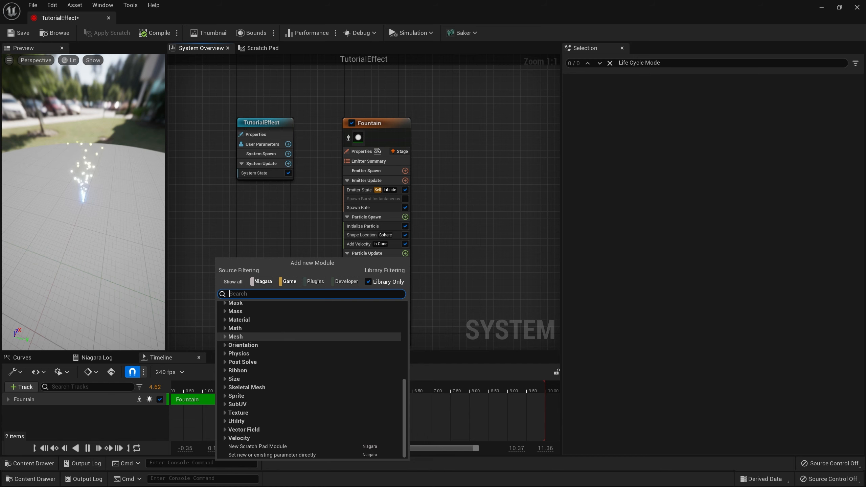
{"action": "type", "text": "size"}
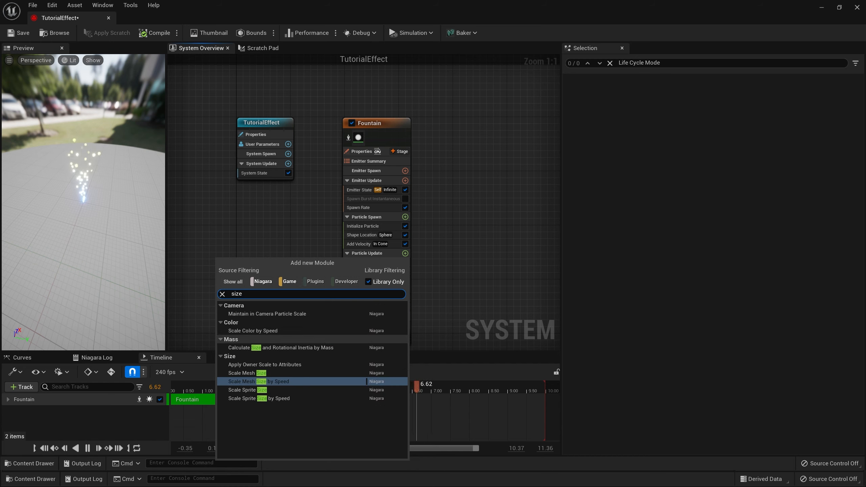
{"action": "left_click", "coordinate": [247, 390]}
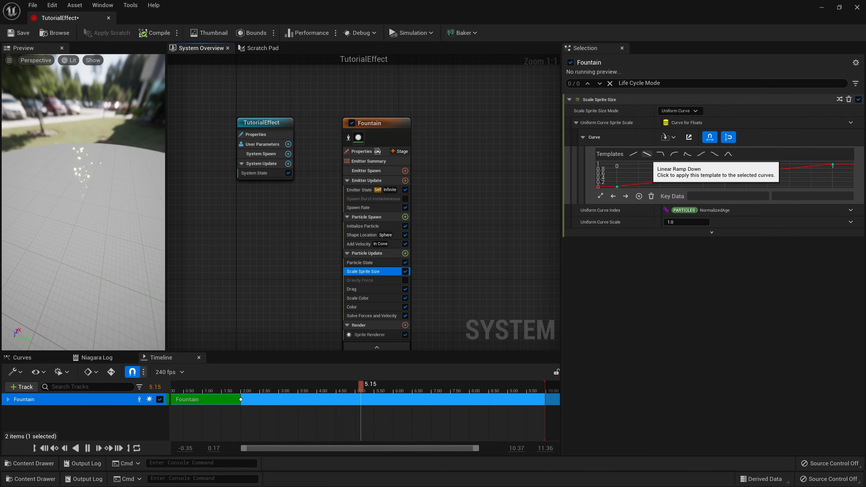
Step: Apply the Linear Ramp Down template to the Scale Sprite Size curve and check its start and end keys
{"action": "left_click", "coordinate": [646, 154]}
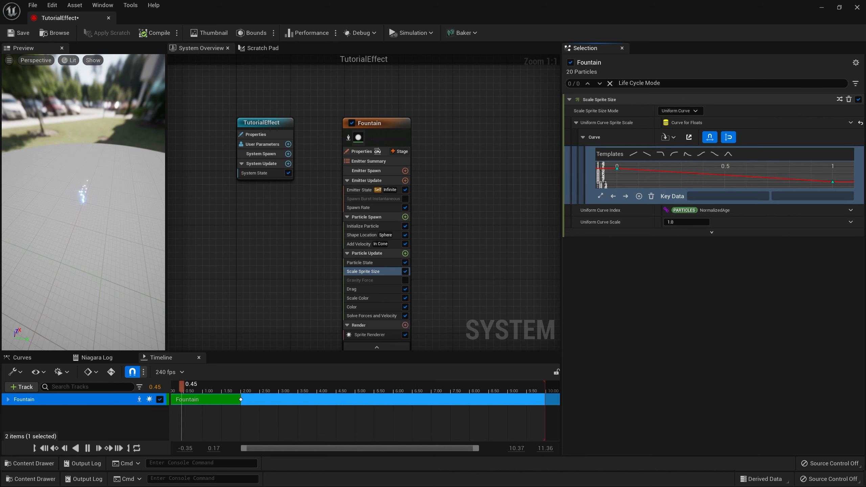
{"action": "mouse_move", "coordinate": [85, 171]}
{"action": "left_mouse_down"}
{"action": "mouse_move", "coordinate": [130, 229]}
{"action": "mouse_move", "coordinate": [119, 191]}
{"action": "mouse_move", "coordinate": [94, 181]}
{"action": "left_mouse_up"}
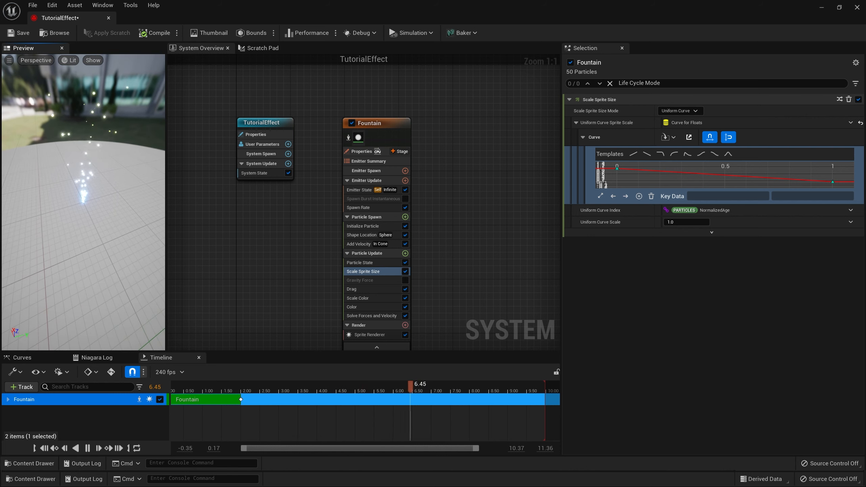
{"action": "mouse_move", "coordinate": [618, 168]}
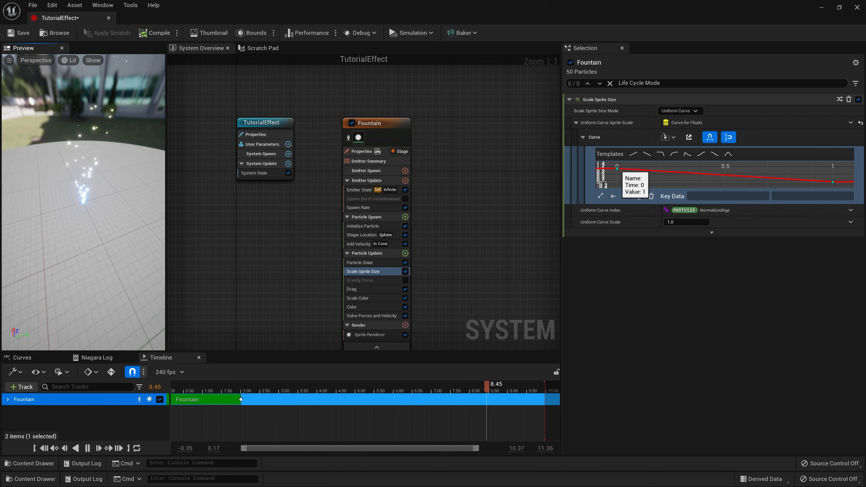
{"action": "mouse_move", "coordinate": [833, 182]}
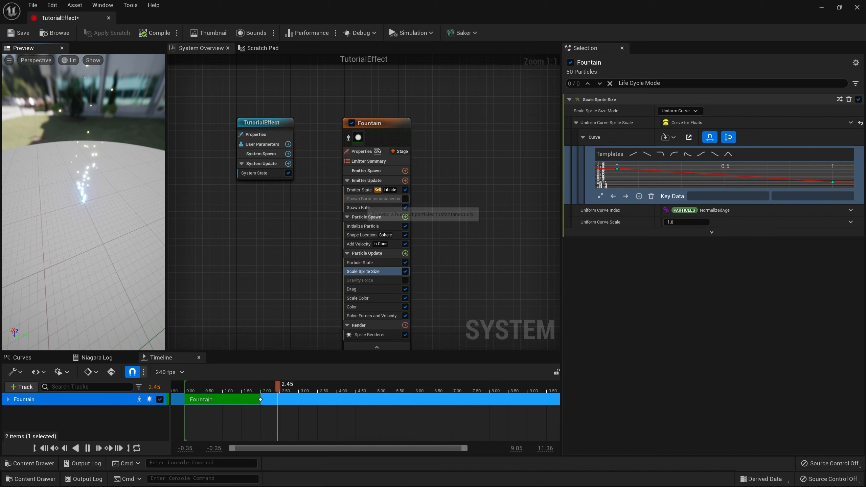
Step: Review Fountain's spawn, emitter state and Initialize Particle settings, and halt the preview at about 1.25 on the timeline
{"action": "left_click", "coordinate": [358, 207]}
{"action": "left_click", "coordinate": [362, 190]}
{"action": "left_click", "coordinate": [363, 199]}
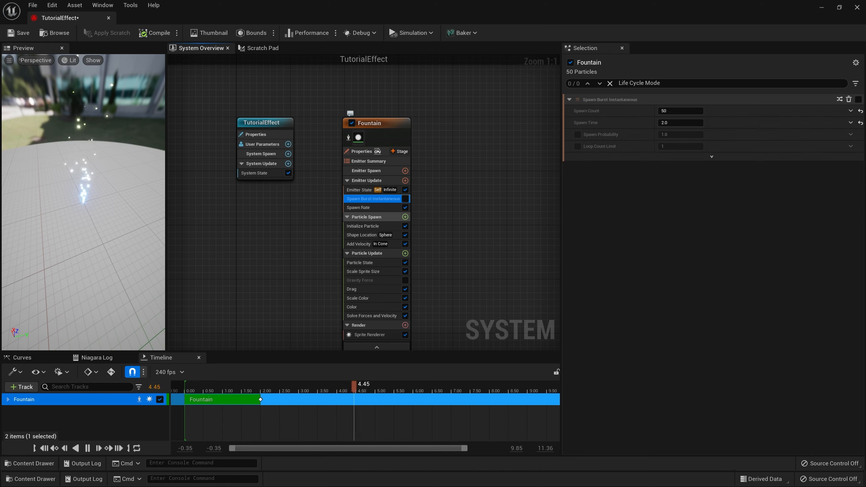
{"action": "left_click", "coordinate": [363, 227]}
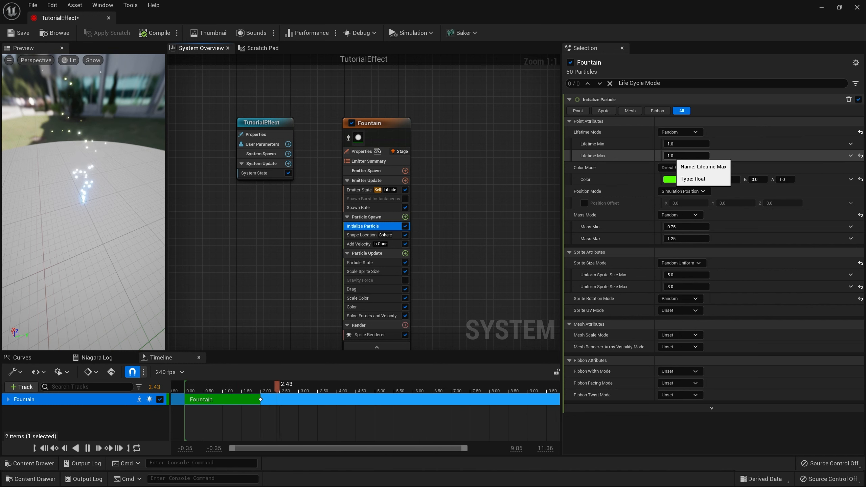
{"action": "left_click", "coordinate": [231, 386]}
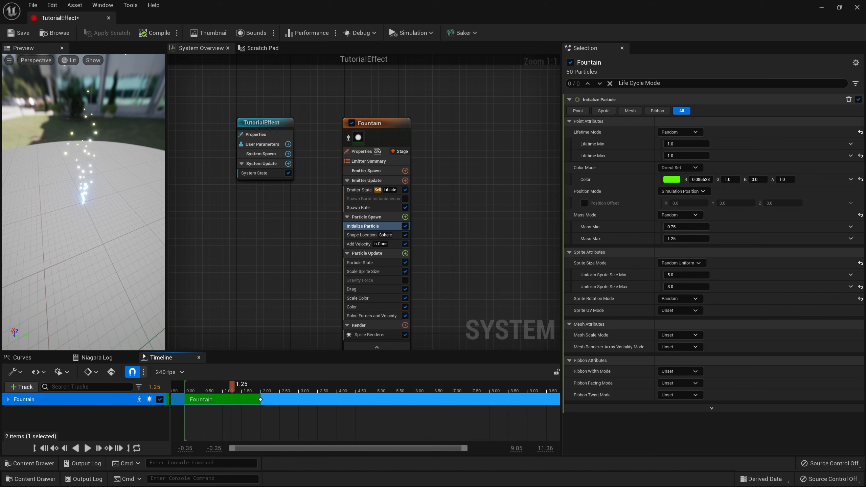
Step: Duplicate the Fountain emitter within the system and place the copy beside the original
{"action": "right_click_drag", "start_coordinate": [446, 180], "coordinate": [370, 172]}
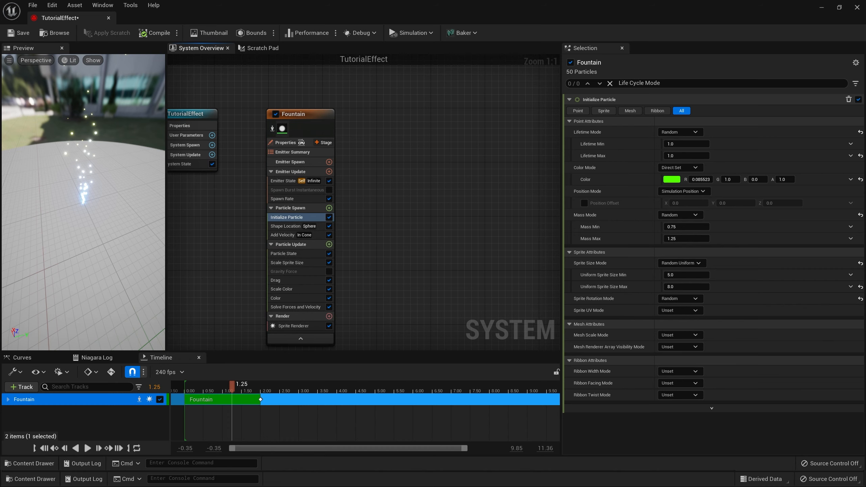
{"action": "left_click", "coordinate": [307, 120]}
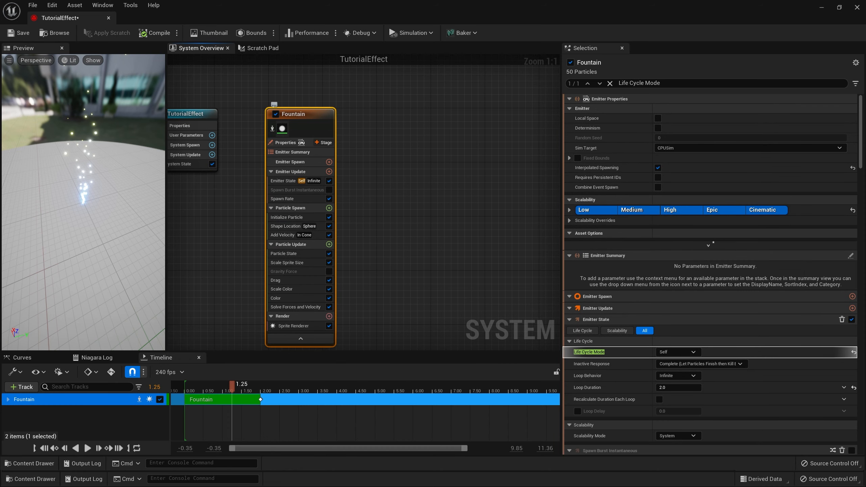
{"action": "left_click", "coordinate": [413, 117]}
{"action": "key", "text": "ctrl+v"}
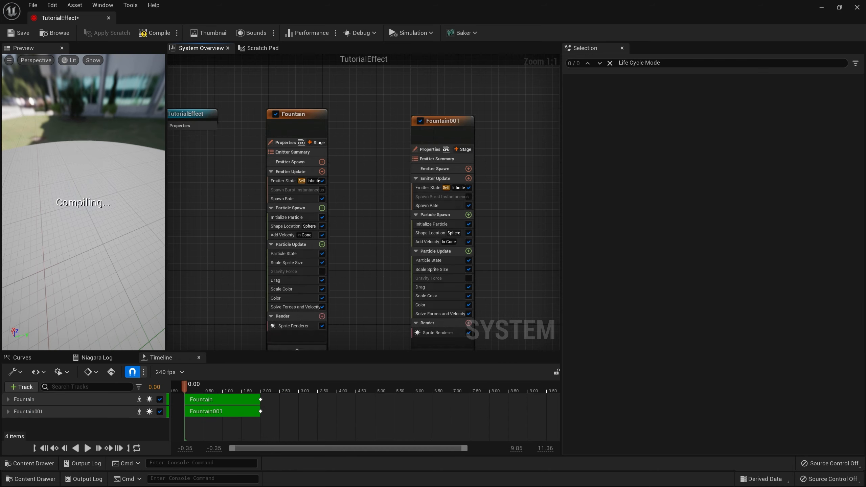
{"action": "left_click_drag", "start_coordinate": [432, 121], "coordinate": [423, 108]}
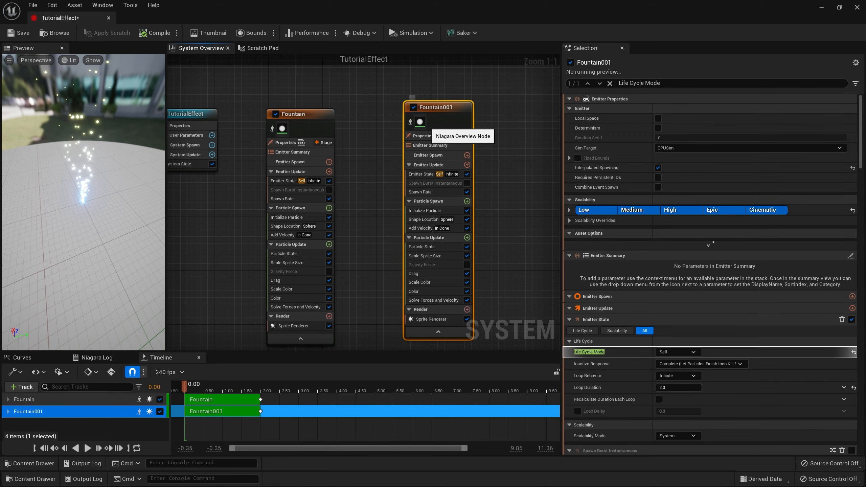
Step: Remove the Add Velocity module from the duplicated emitter and set its Shape Location primitive to Torus
{"action": "left_click", "coordinate": [423, 228]}
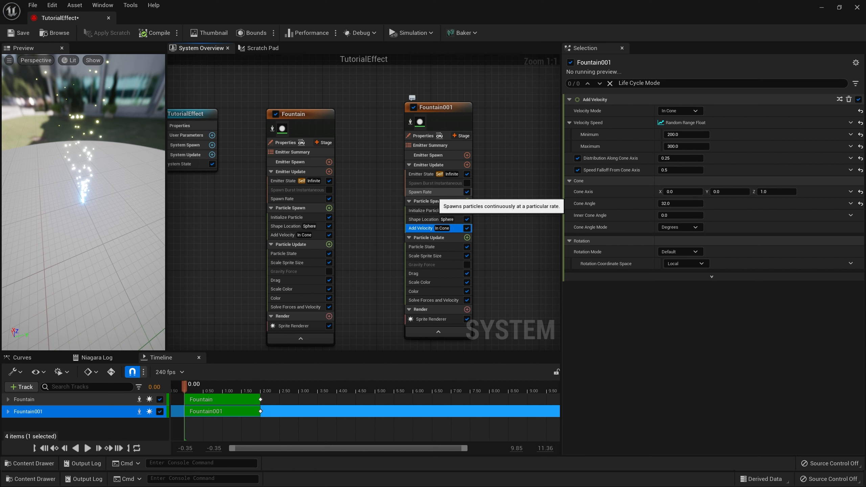
{"action": "key", "text": "Delete"}
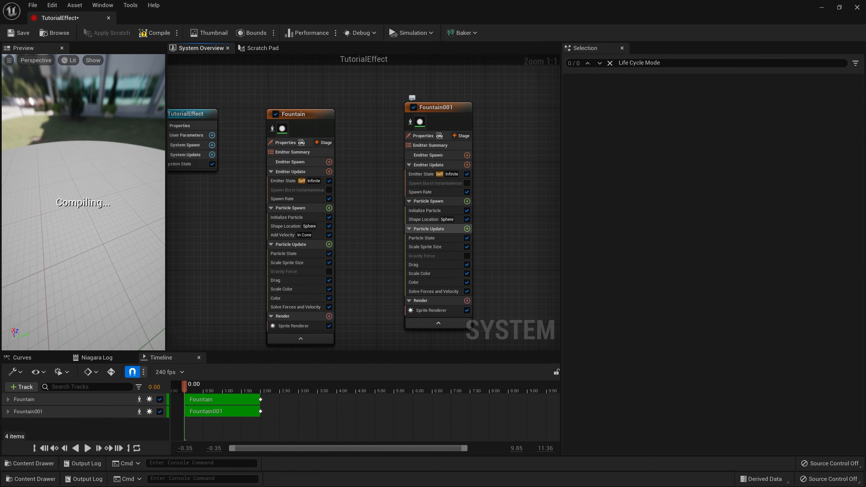
{"action": "left_click", "coordinate": [424, 219]}
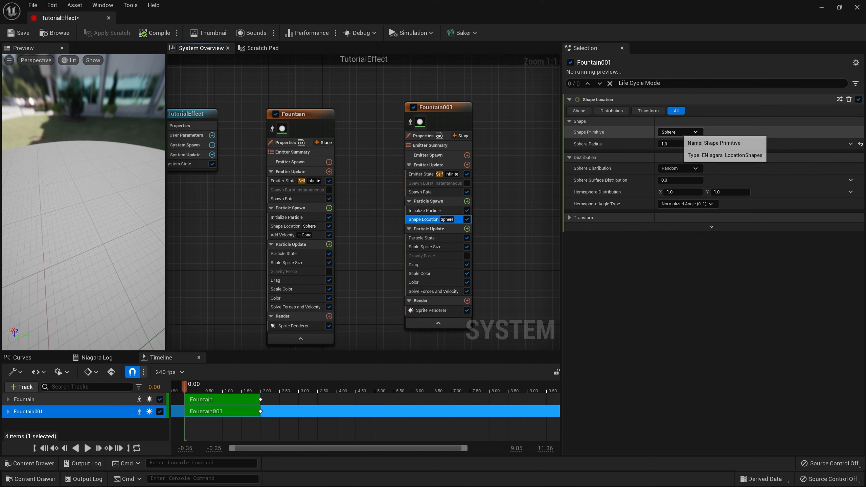
{"action": "left_click", "coordinate": [678, 132]}
{"action": "left_click", "coordinate": [676, 173]}
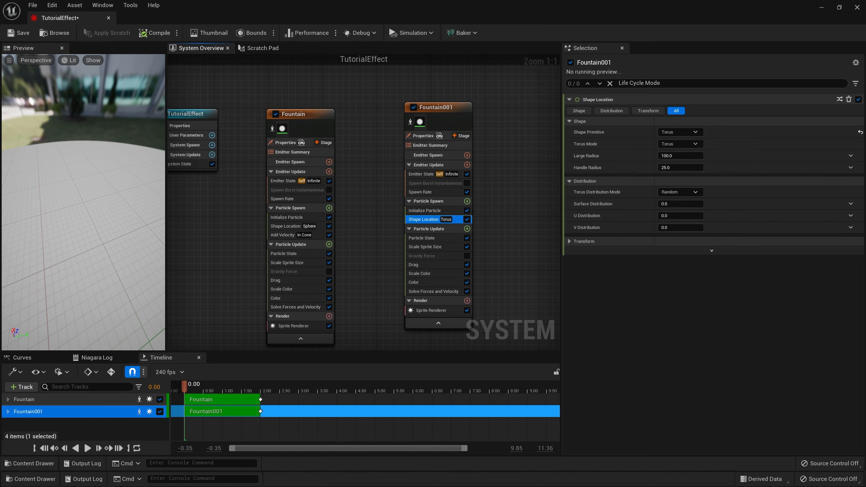
Step: Resume the preview playback to inspect the torus particles, and increase the torus's Large Radius to about 168
{"action": "left_click_drag", "start_coordinate": [184, 386], "coordinate": [268, 386]}
{"action": "key", "text": "space"}
{"action": "scroll", "coordinate": [84, 202], "scroll_direction": "up", "scroll_amount": 4}
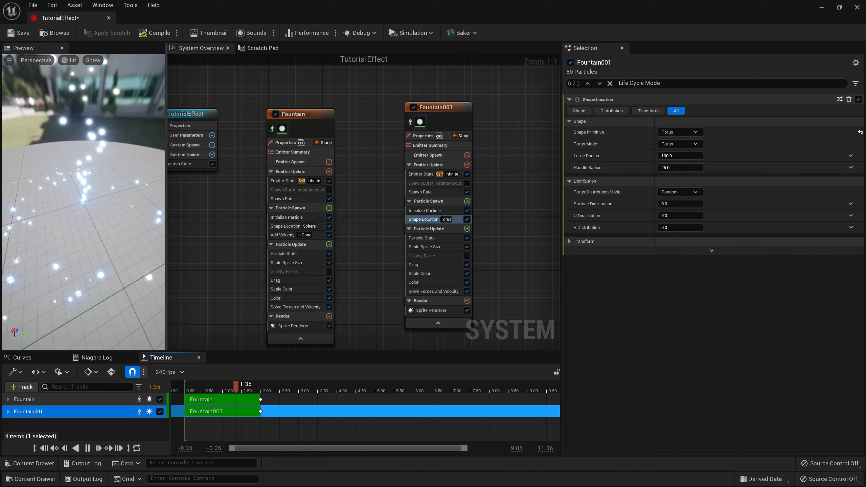
{"action": "left_click_drag", "start_coordinate": [83, 202], "coordinate": [150, 202]}
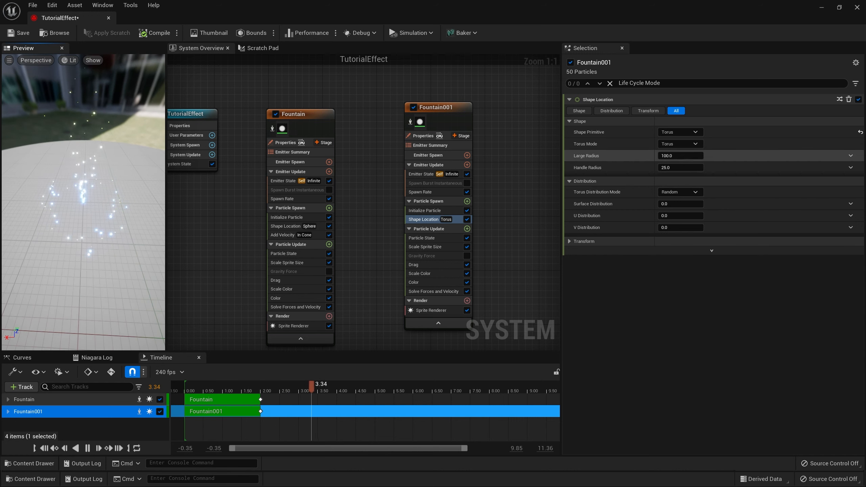
{"action": "left_click_drag", "start_coordinate": [679, 155], "coordinate": [696, 155]}
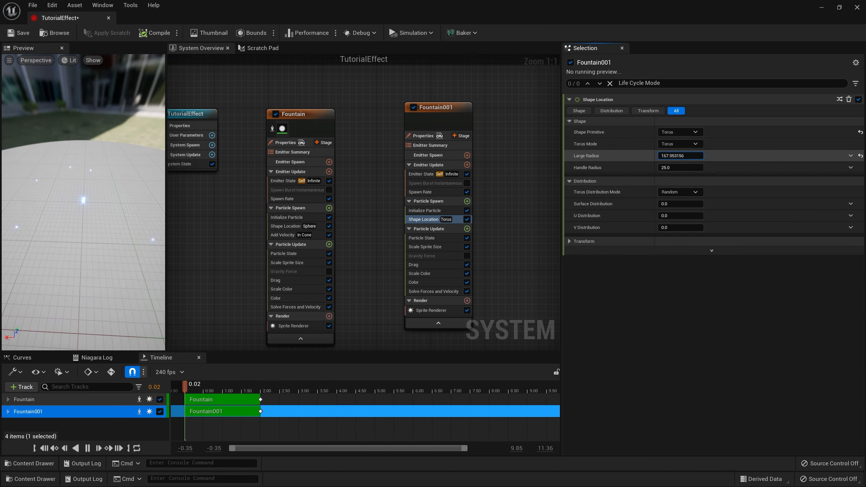
Step: Reduce the torus's Large Radius to about 98 and examine the particle ring in the preview
{"action": "left_click_drag", "start_coordinate": [680, 156], "coordinate": [681, 156]}
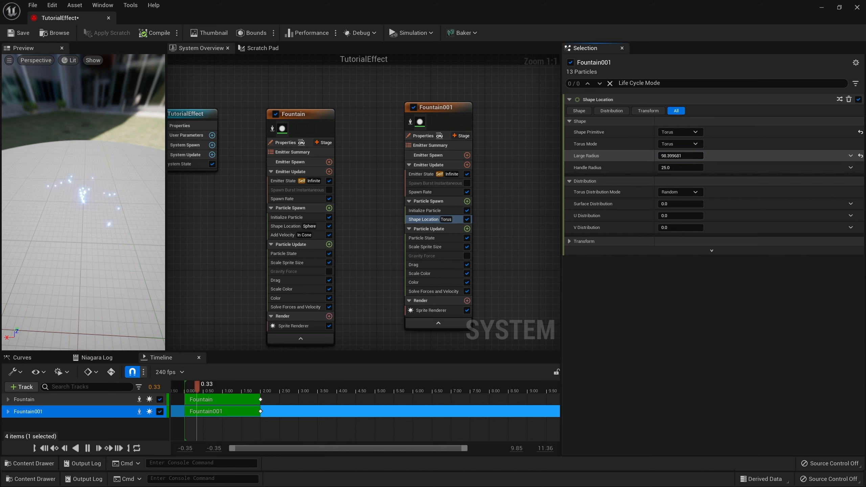
{"action": "left_click_drag", "start_coordinate": [83, 202], "coordinate": [118, 192]}
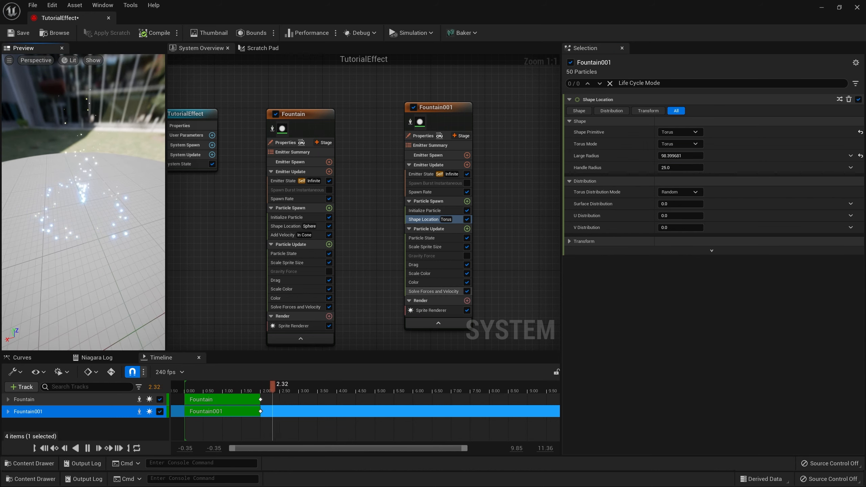
Step: Change the starting colour of the duplicated emitter's Color curve gradient to a bright orange-red
{"action": "left_click", "coordinate": [423, 282]}
{"action": "double_click", "coordinate": [596, 149]}
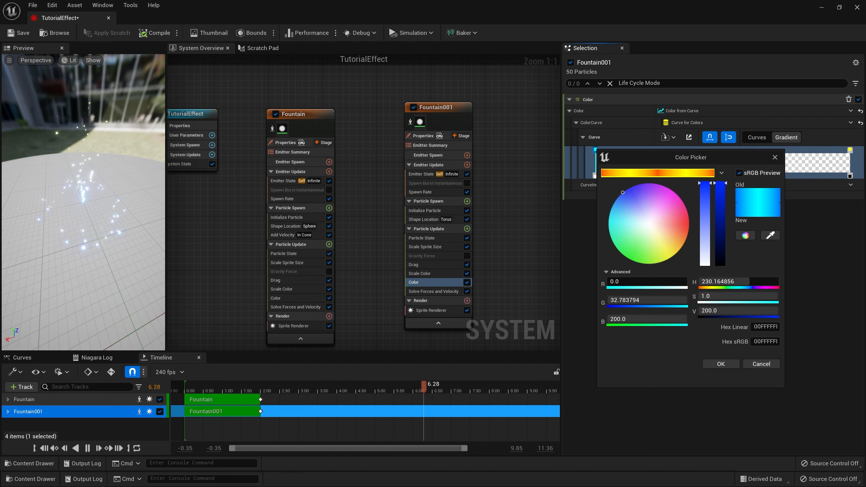
{"action": "left_click_drag", "start_coordinate": [623, 192], "coordinate": [689, 224]}
{"action": "left_click", "coordinate": [721, 364]}
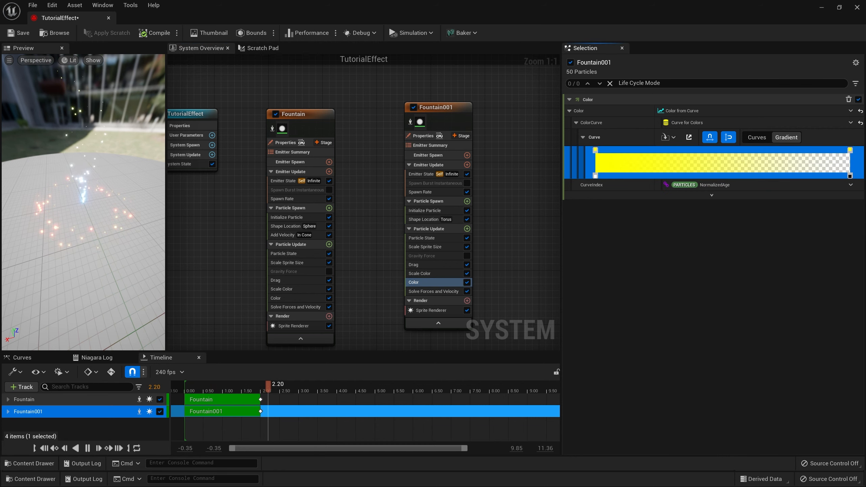
Step: Change the end colour of the duplicated emitter's Color curve gradient to purple
{"action": "left_click", "coordinate": [849, 143]}
{"action": "double_click", "coordinate": [850, 151]}
{"action": "left_click_drag", "start_coordinate": [746, 201], "coordinate": [732, 191]}
{"action": "left_click", "coordinate": [786, 367]}
Step: Widen the preview area to roughly twice its width to inspect both emitters' particles together
{"action": "left_click_drag", "start_coordinate": [82, 239], "coordinate": [150, 218]}
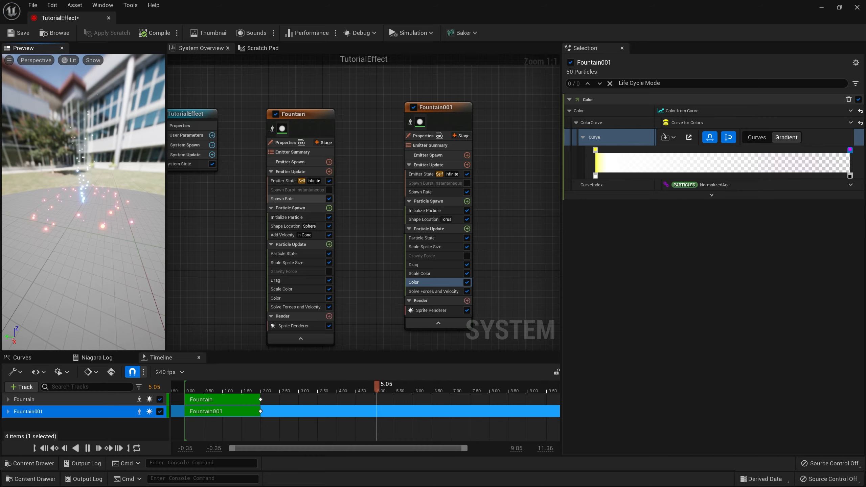
{"action": "scroll", "coordinate": [366, 195], "scroll_direction": "down", "scroll_amount": 8}
{"action": "scroll", "coordinate": [375, 196], "scroll_direction": "up", "scroll_amount": 6}
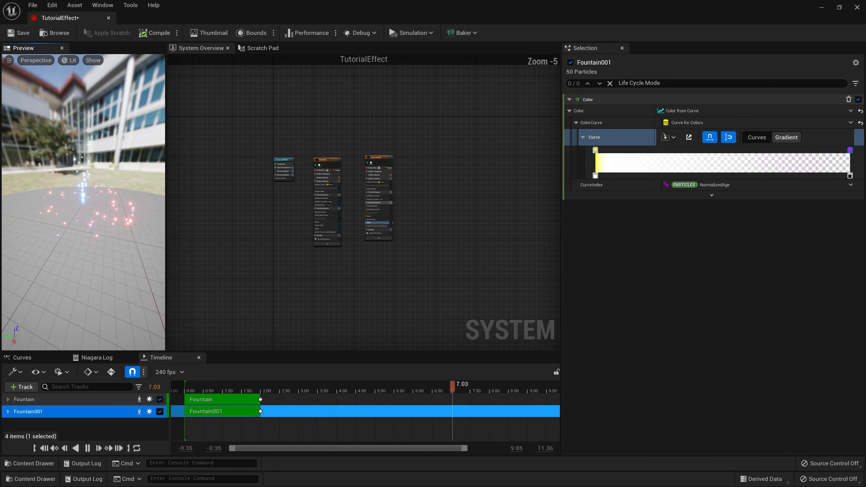
{"action": "left_click_drag", "start_coordinate": [167, 205], "coordinate": [372, 205]}
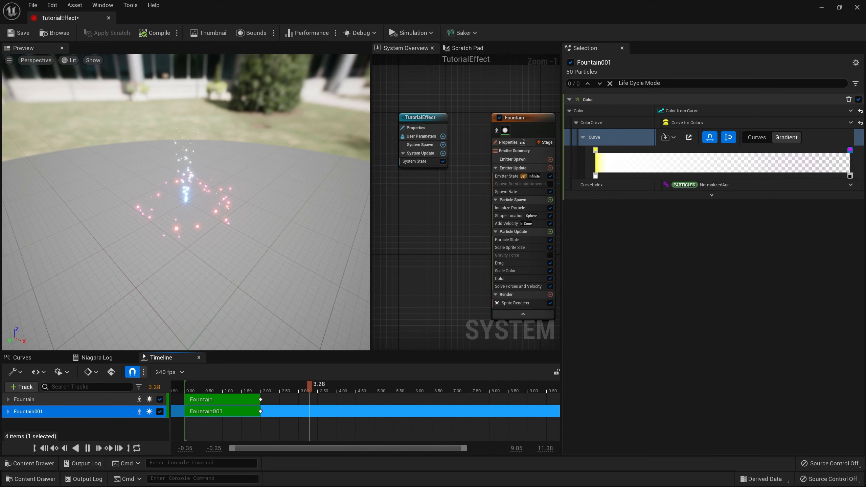